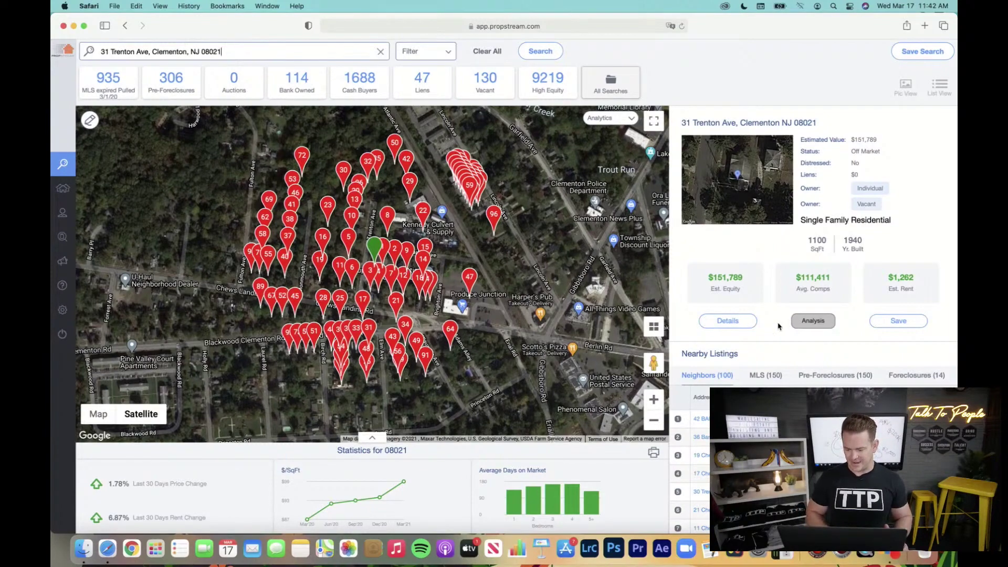
left_click(654, 401)
left_click(654, 400)
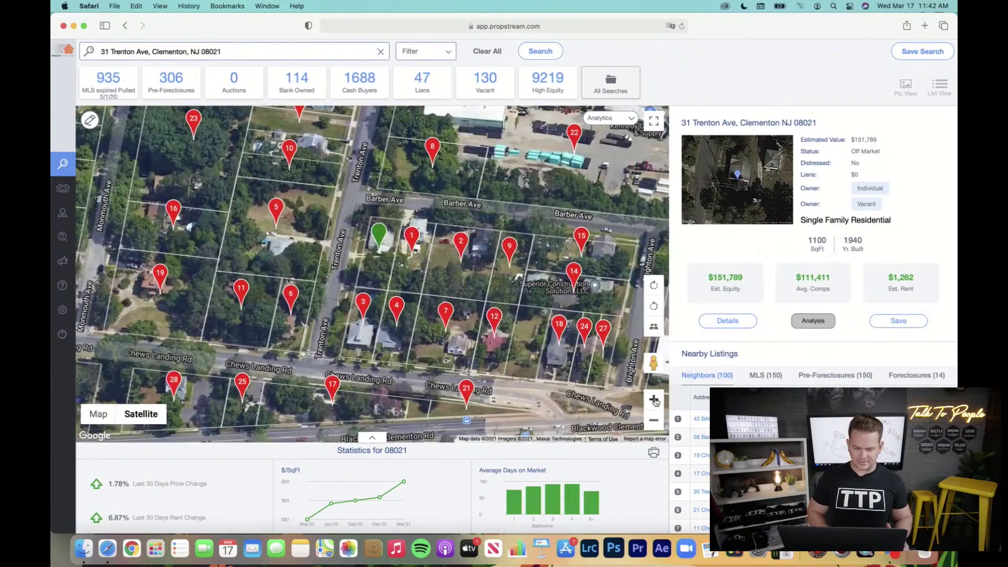
left_click(654, 400)
left_click(654, 400)
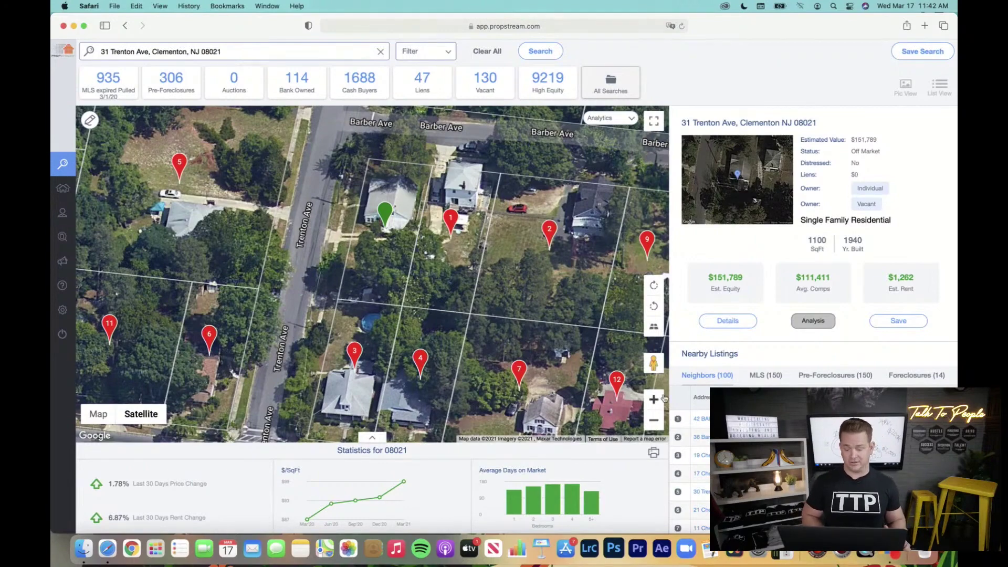
left_click_drag(652, 363, 302, 204)
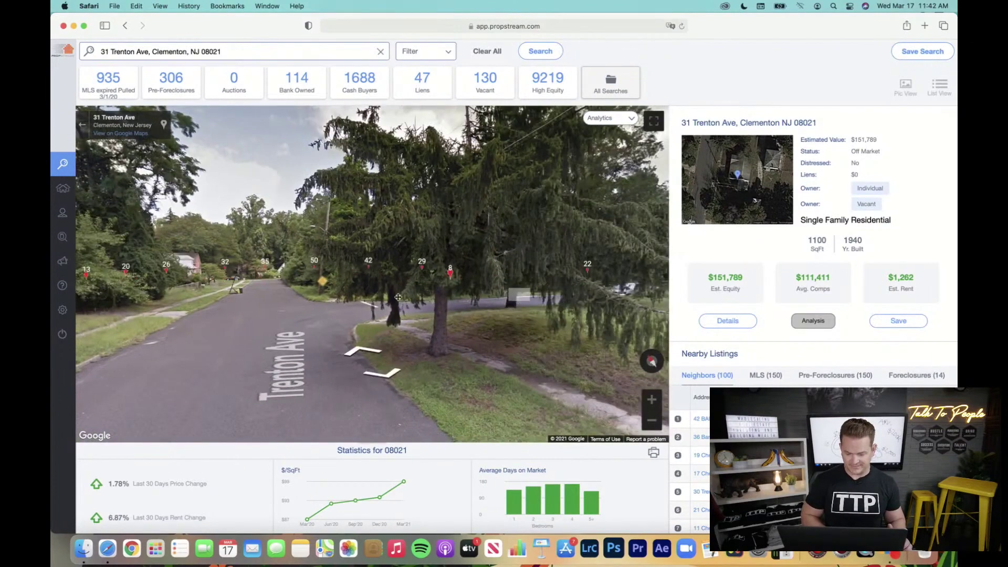
- Move the street view up to the brick house and zoom in on the door numbered 31
left_click(556, 279)
left_click(556, 279)
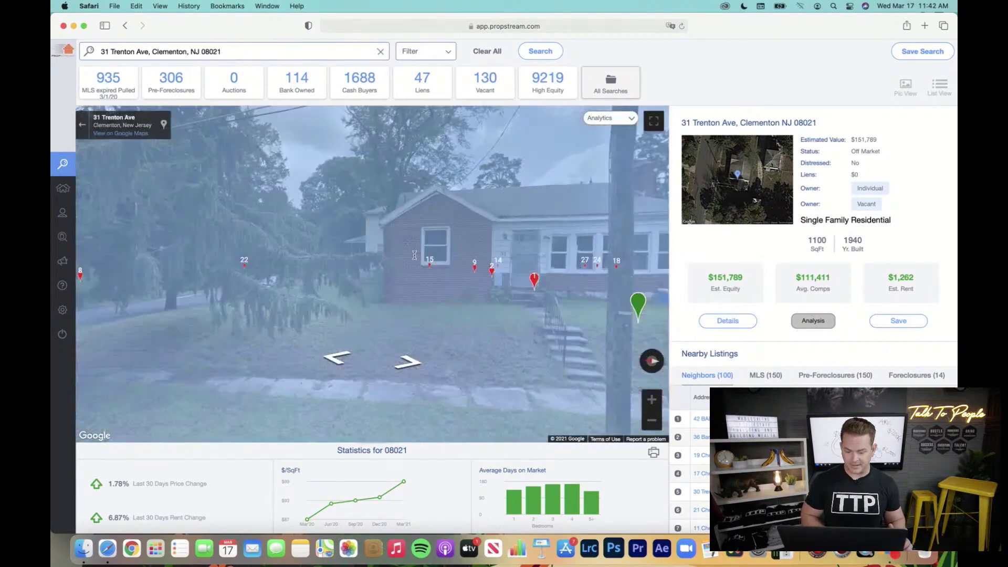
left_click(458, 265)
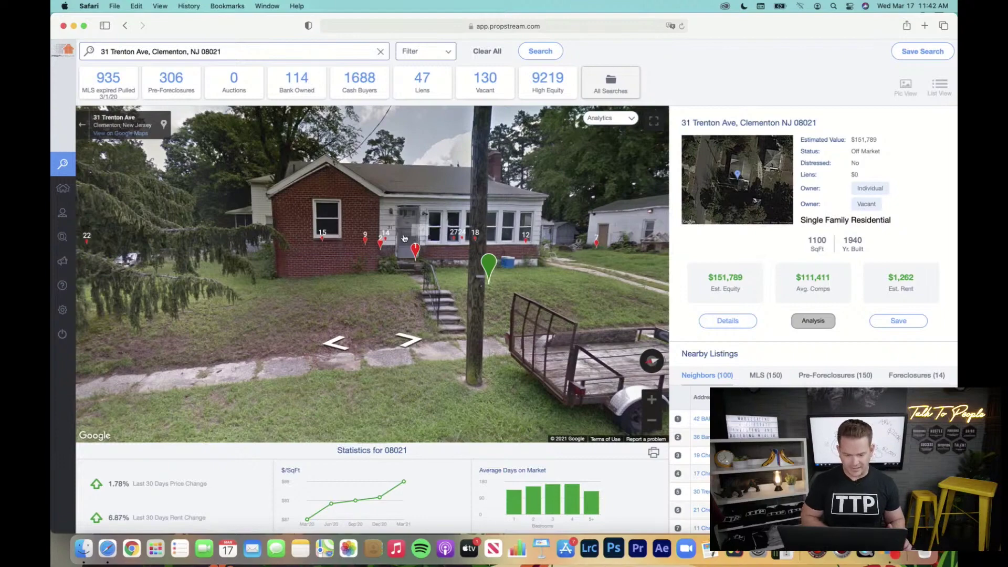
left_click(651, 400)
left_click(651, 400)
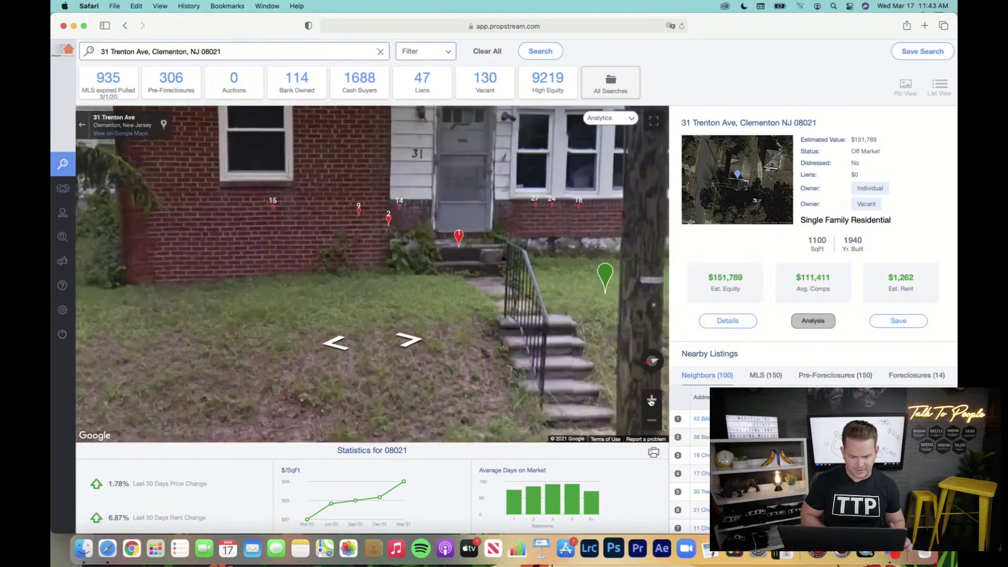
left_click(508, 392)
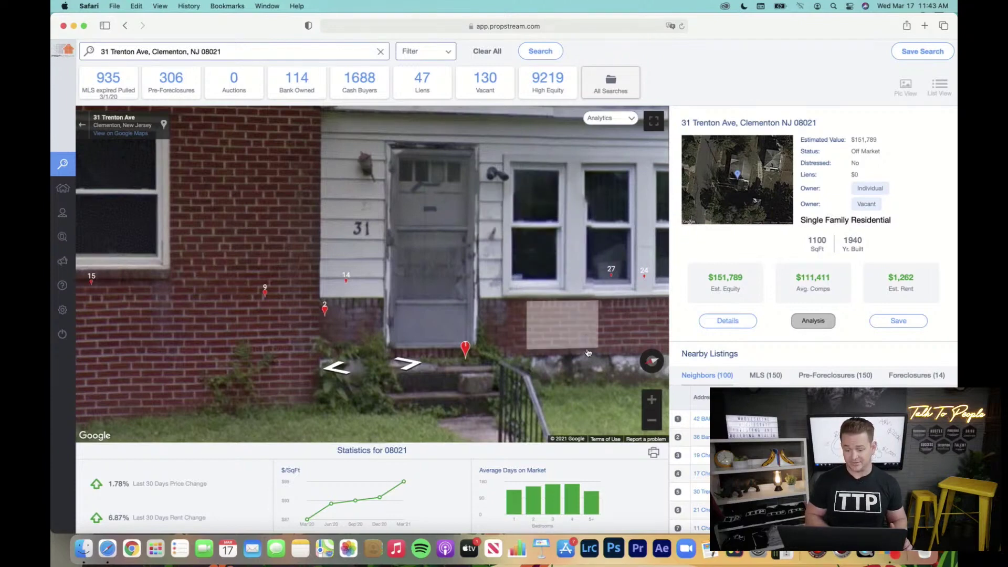
- Zoom back out and recentre the view for a wider look at the house front
left_click(656, 423)
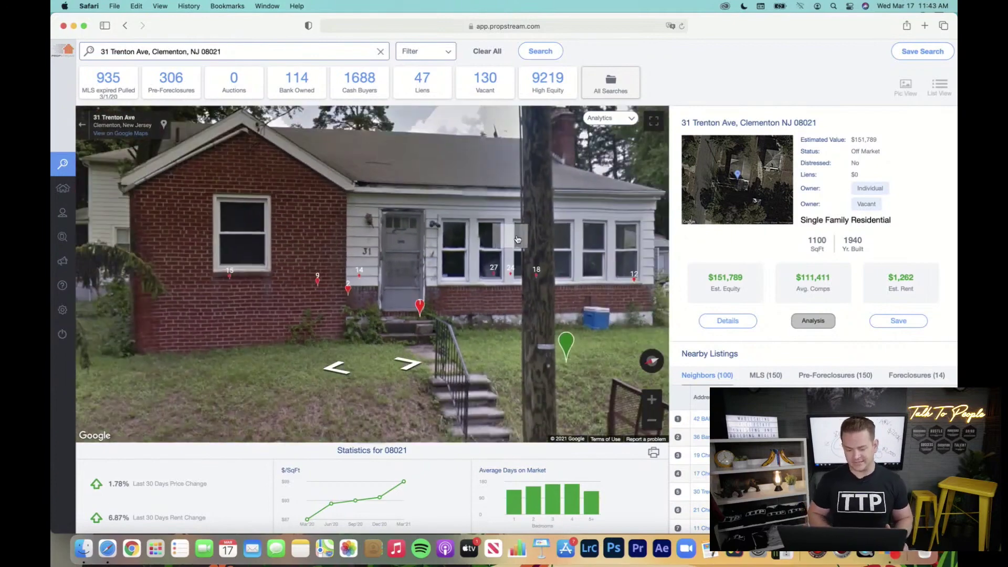
left_click(433, 182)
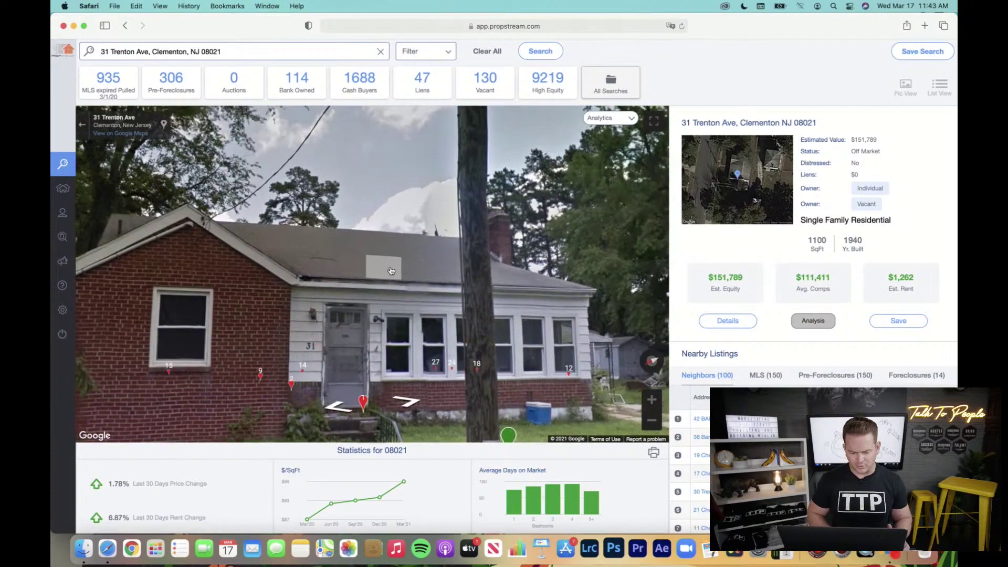
left_click_drag(383, 266, 492, 251)
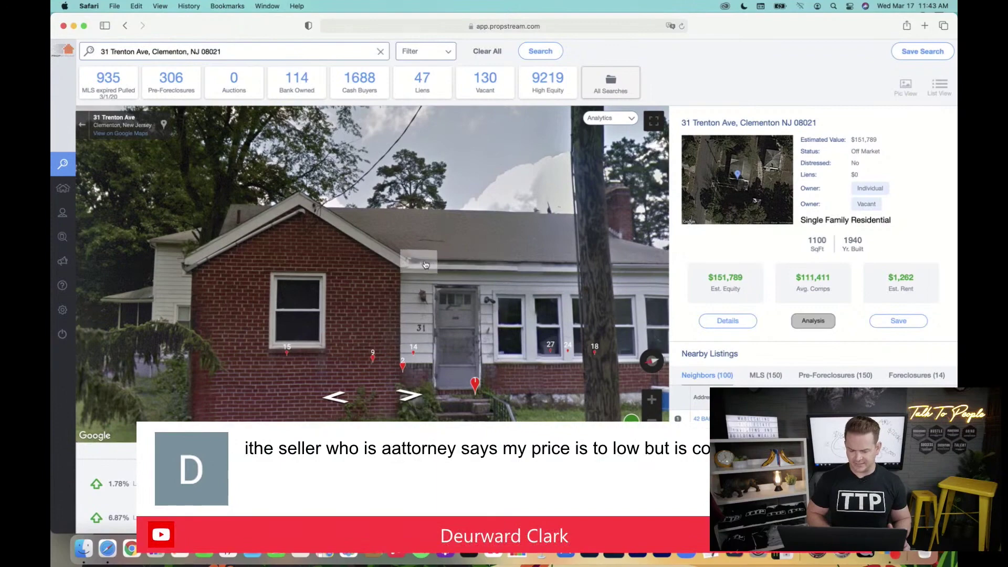
left_click_drag(427, 265, 399, 283)
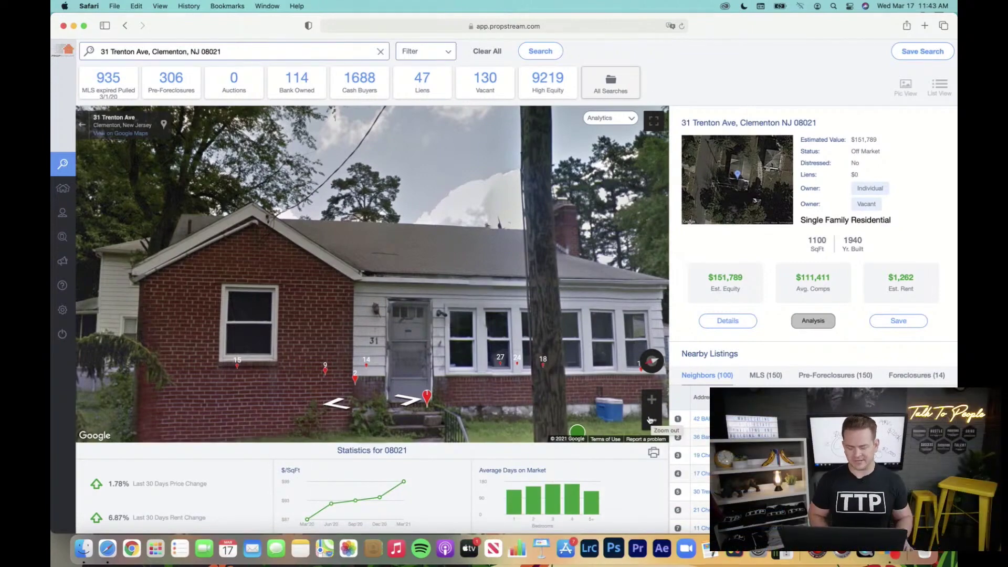
left_click(651, 420)
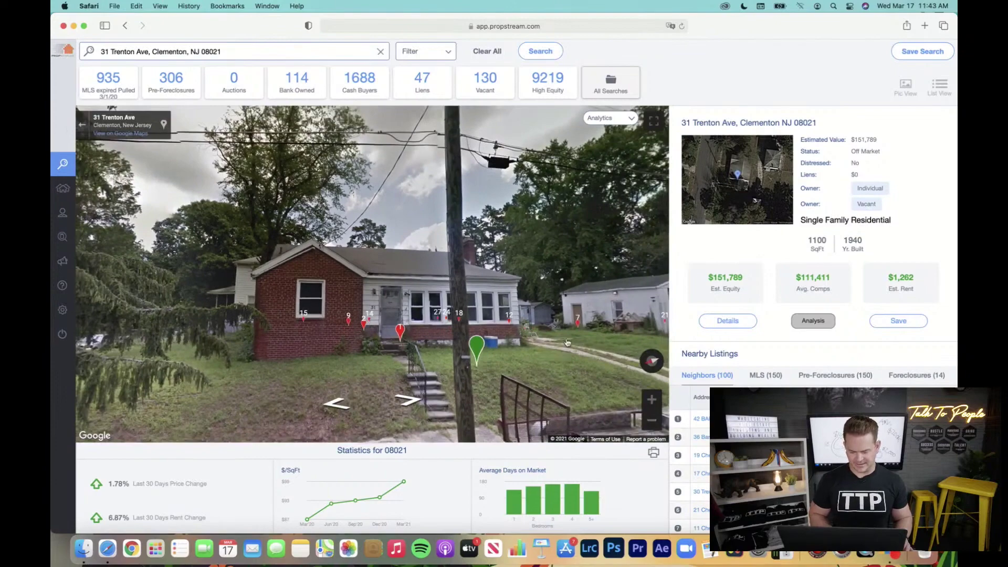
left_click(567, 343)
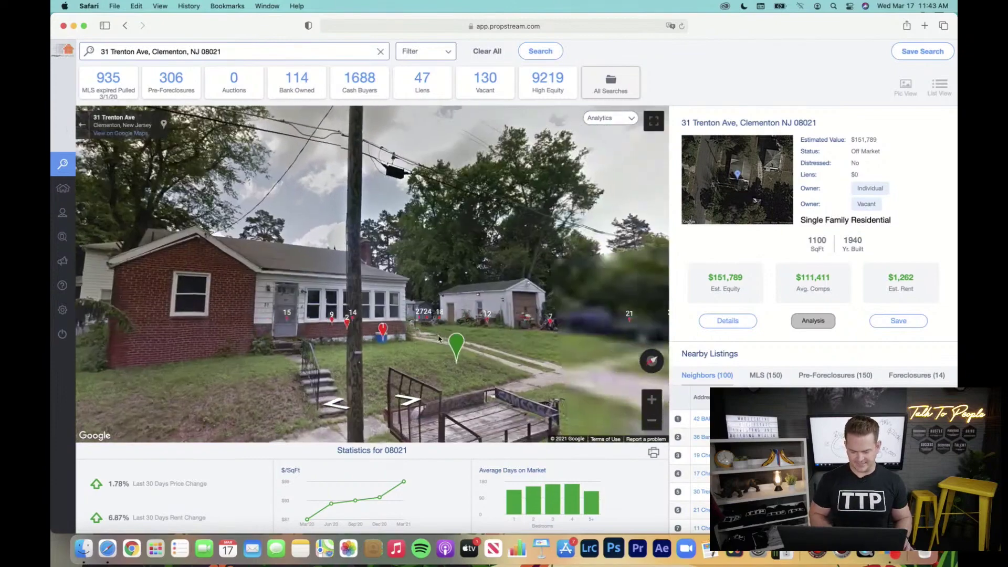
left_click(541, 372)
left_click_drag(540, 371, 451, 322)
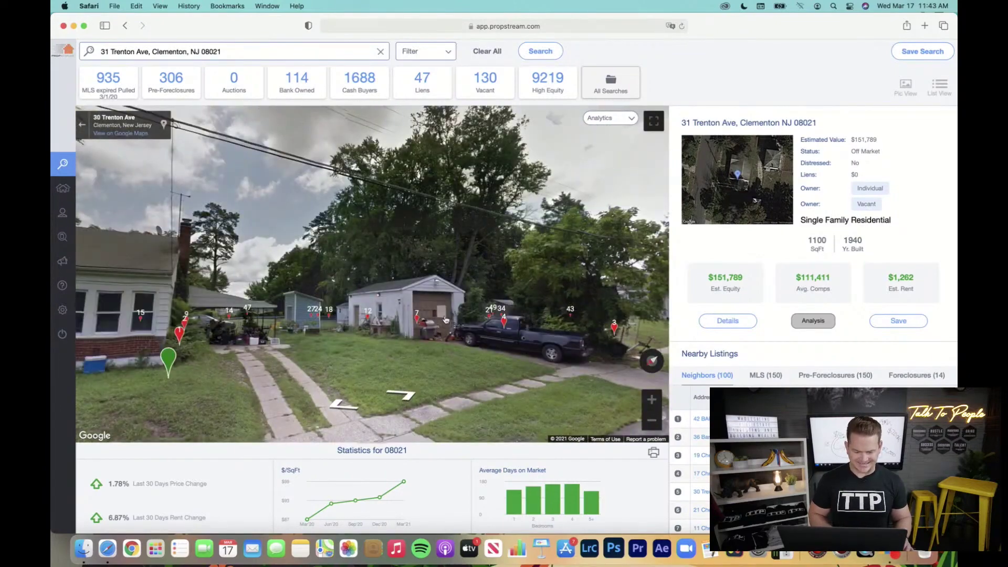
left_click(401, 396)
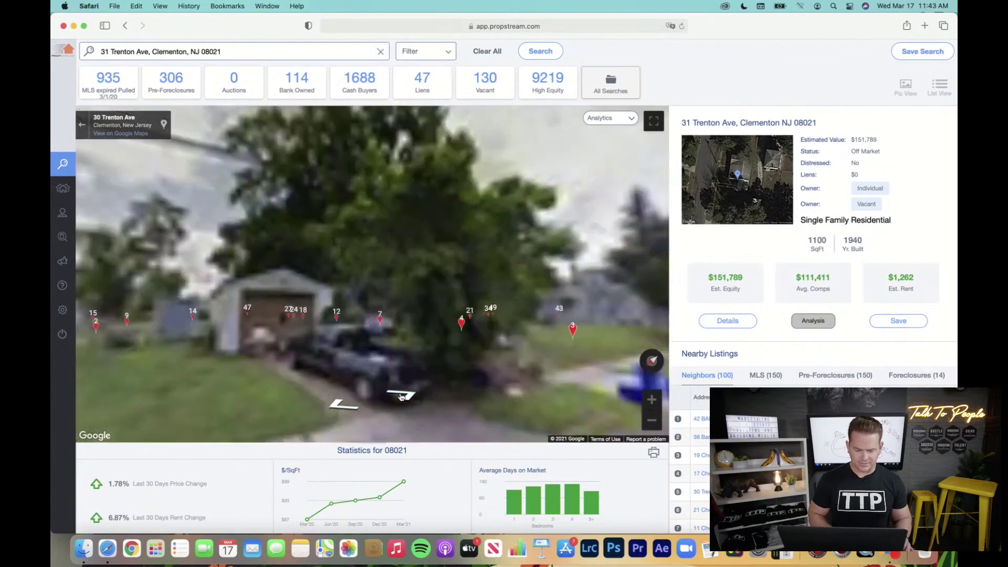
left_click_drag(158, 299, 488, 297)
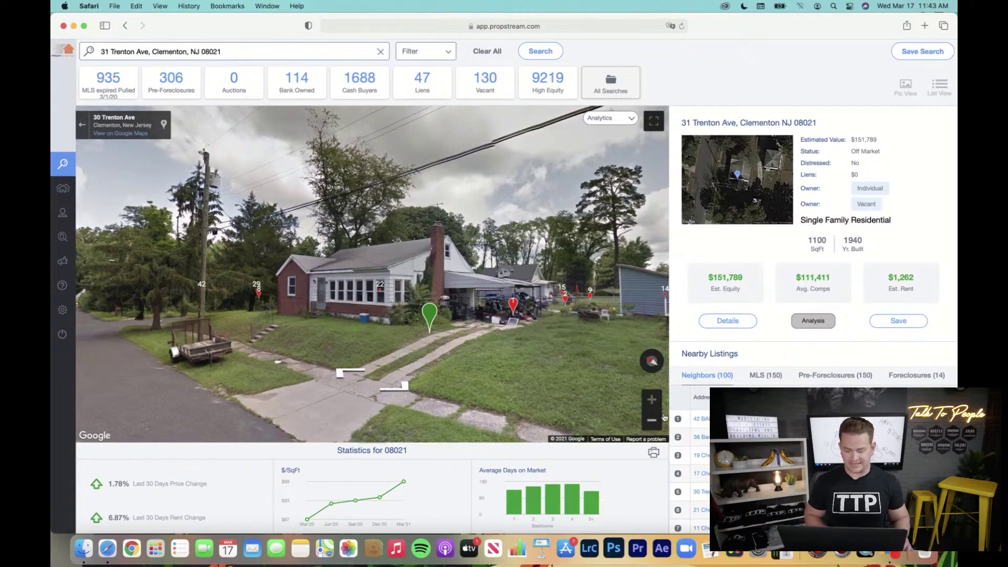
left_click(729, 322)
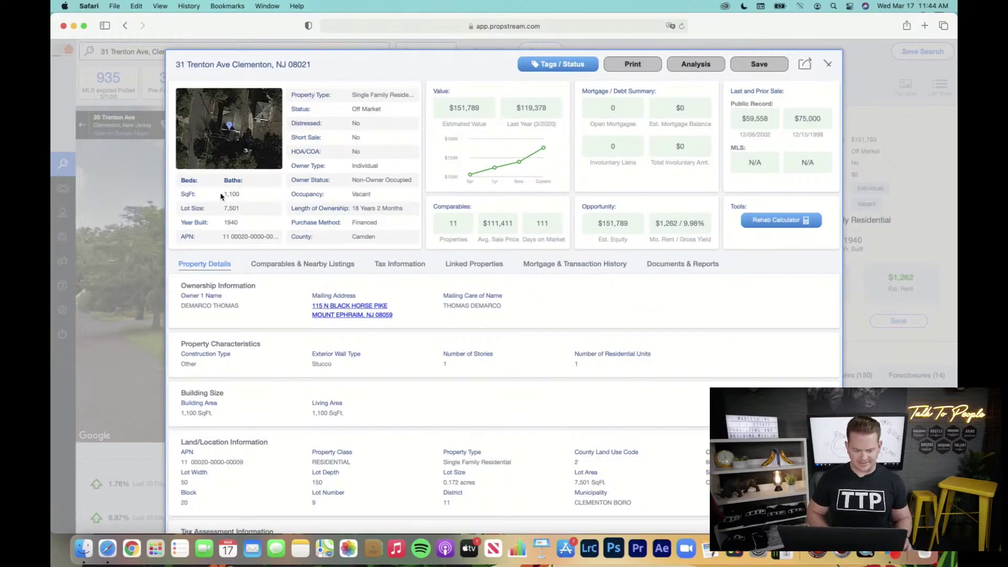
- Highlight the 1,100 sq ft size, 18 Years 2 Months ownership and $151,789 estimated equity
left_click_drag(222, 194, 249, 221)
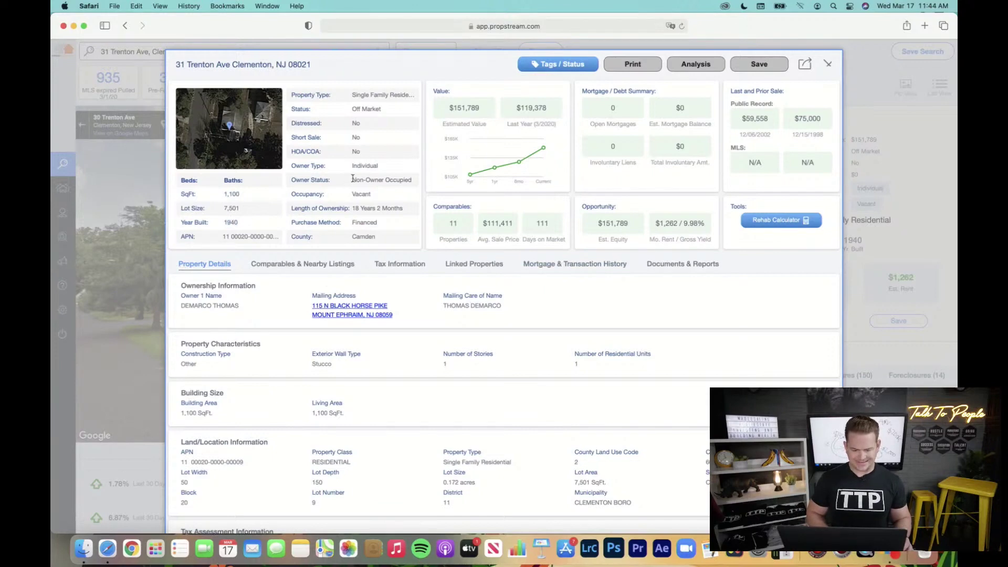
left_click_drag(353, 179, 438, 183)
left_click(373, 198)
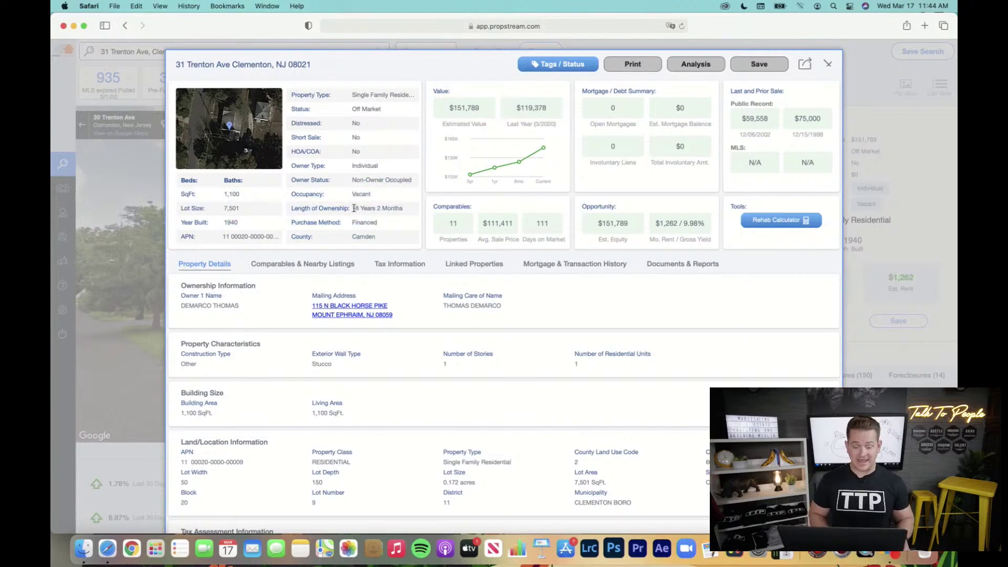
left_click_drag(353, 208, 401, 208)
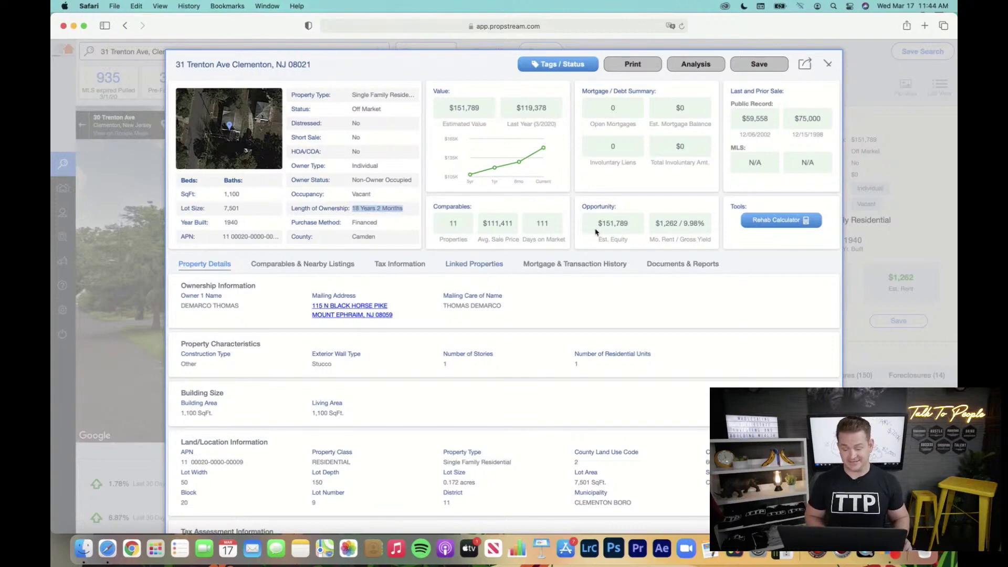
left_click_drag(632, 223, 597, 222)
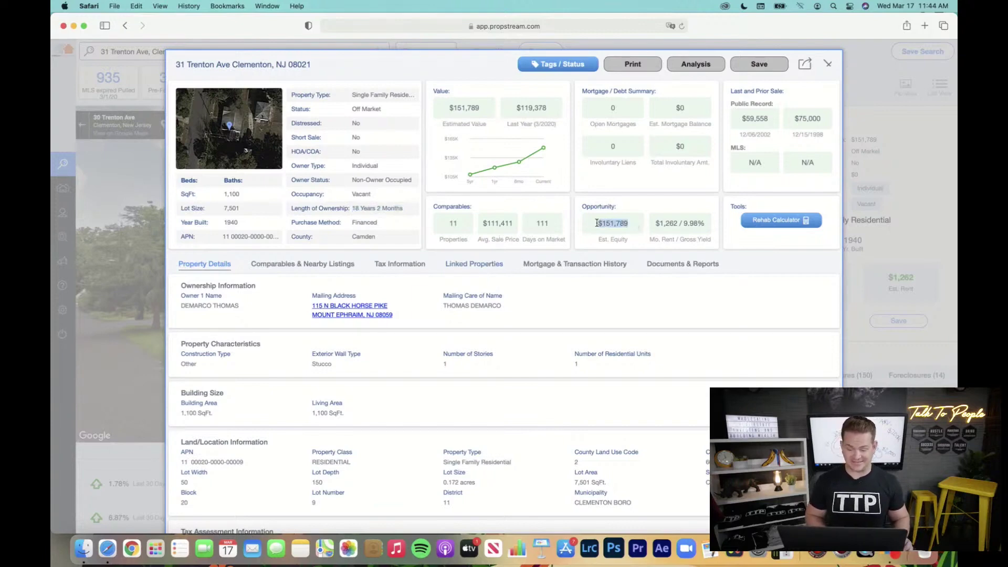
left_click(592, 225)
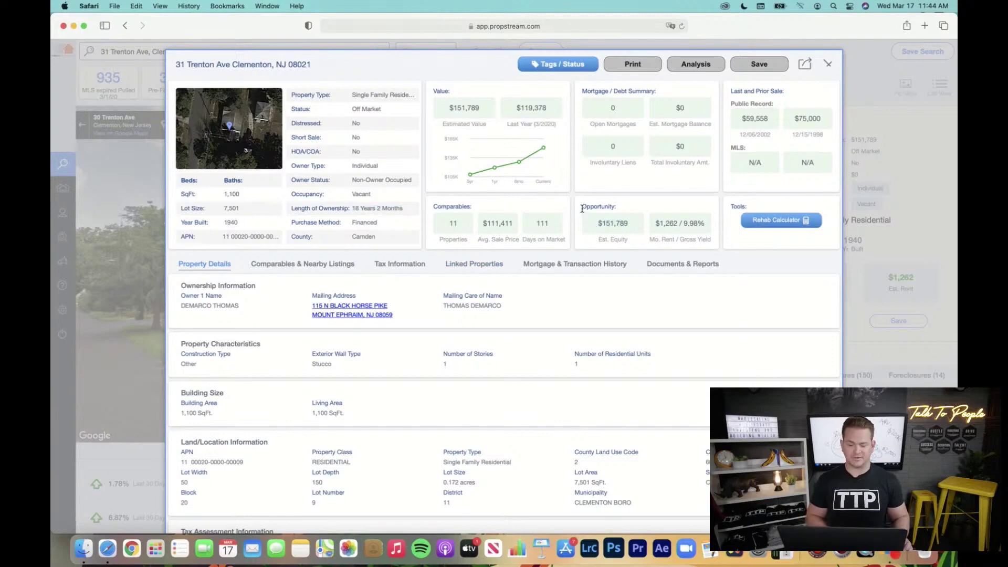
mouse_move(582, 209)
left_mouse_down()
mouse_move(626, 214)
mouse_move(632, 226)
mouse_move(585, 221)
left_mouse_up()
left_click(632, 231)
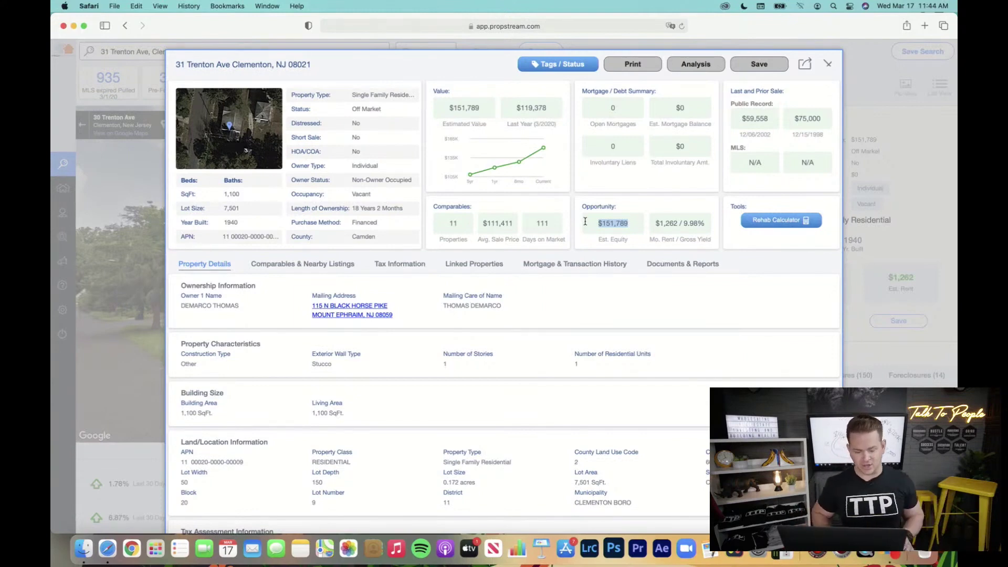
- Check the mortgage and transaction history, then scroll through the property details overview
left_click(602, 264)
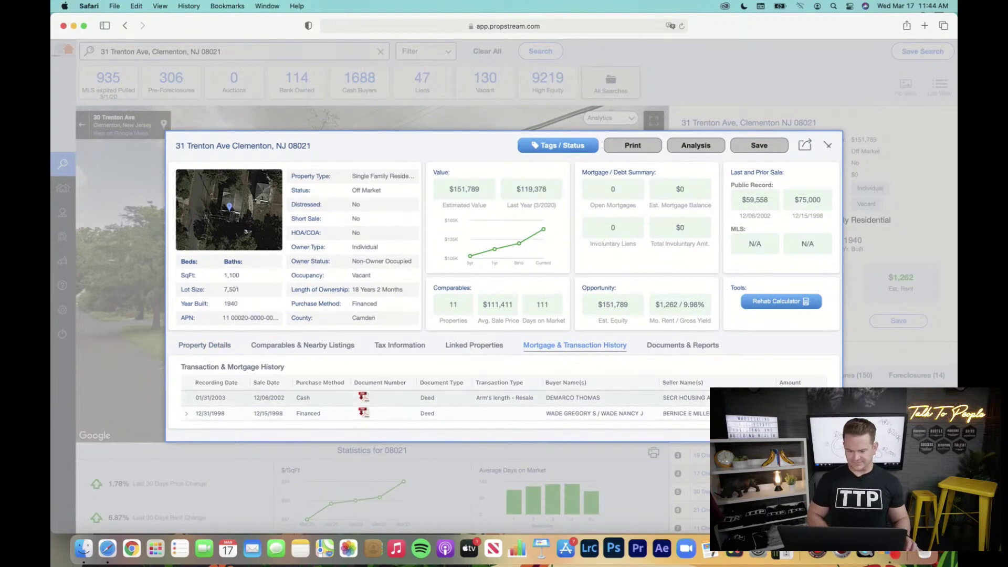
left_click(193, 347)
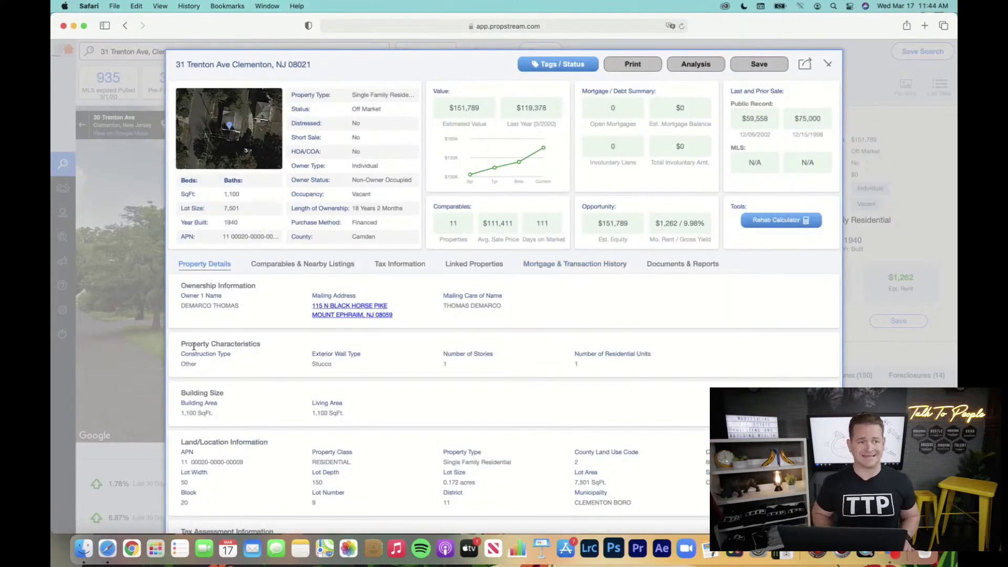
scroll(402, 367, "down", 1)
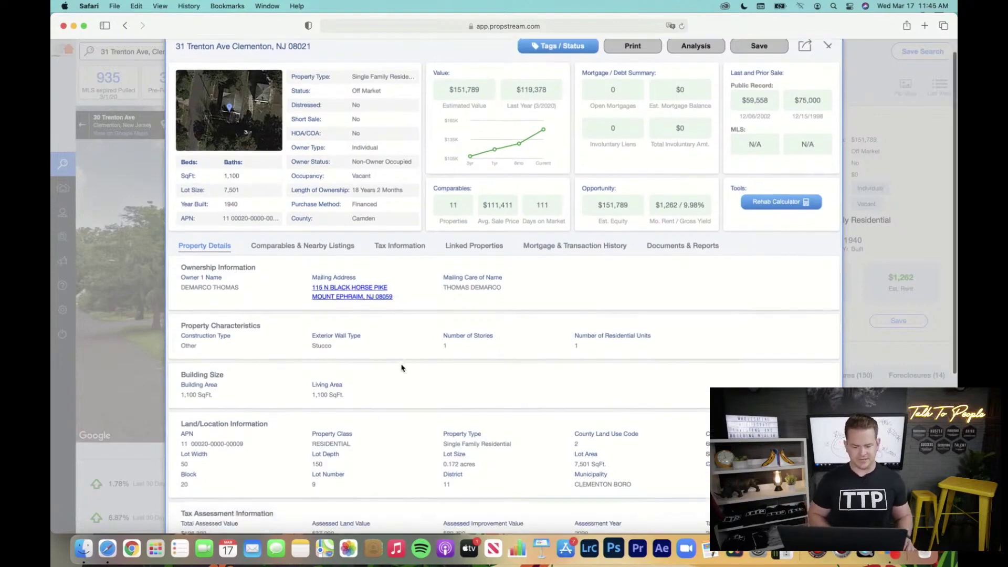
scroll(402, 367, "down", 5)
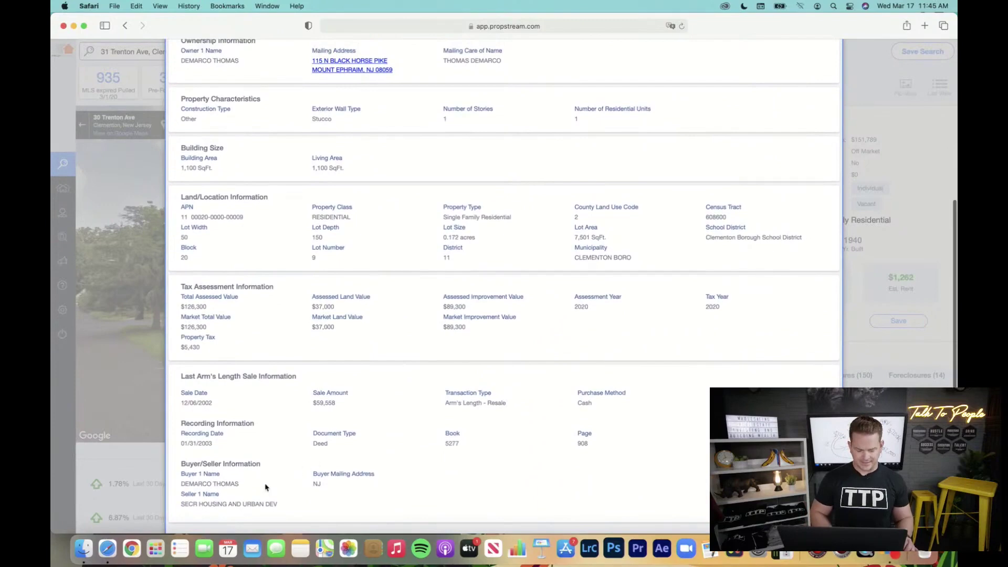
scroll(371, 391, "up", 4)
scroll(371, 390, "up", 1)
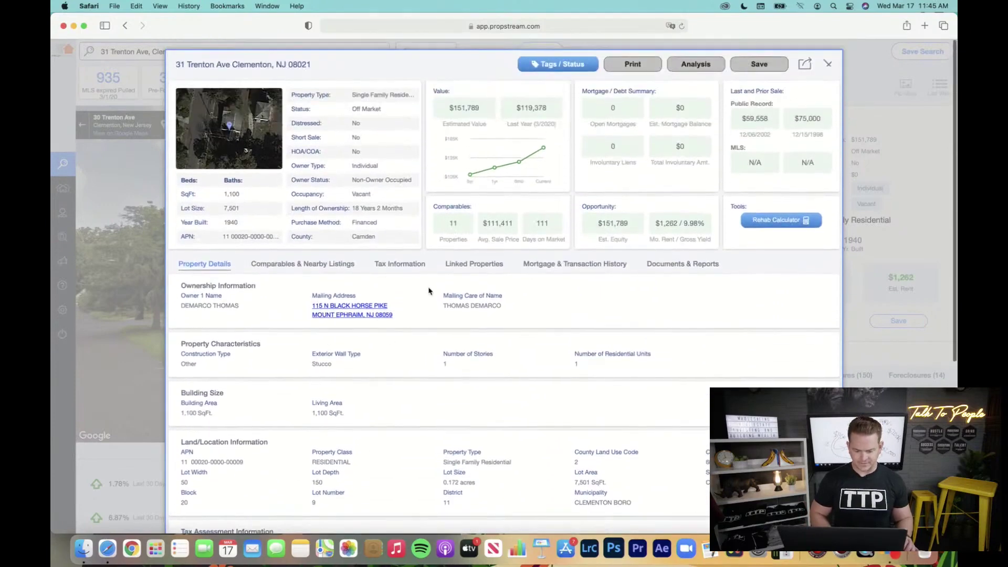
- Show comparables with Data Set set to Both, yielding 24 comps averaging $117,006, and browse the table
left_click(308, 266)
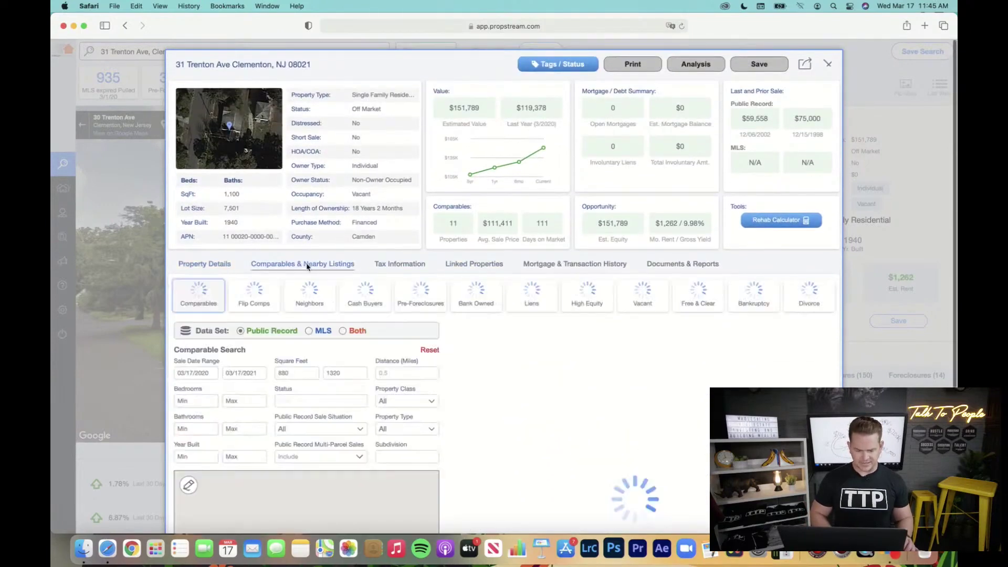
left_click(342, 332)
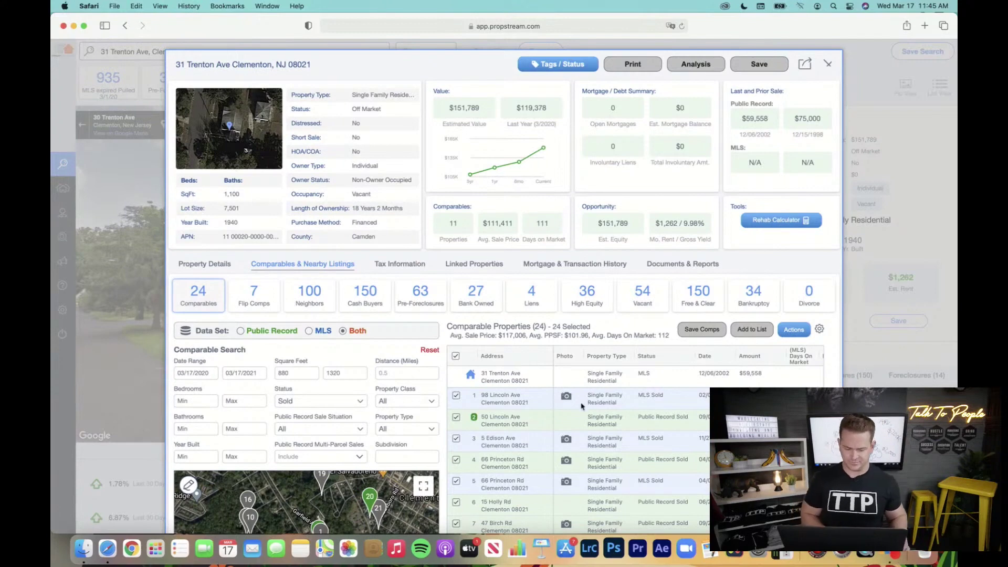
scroll(580, 402, "right", 1)
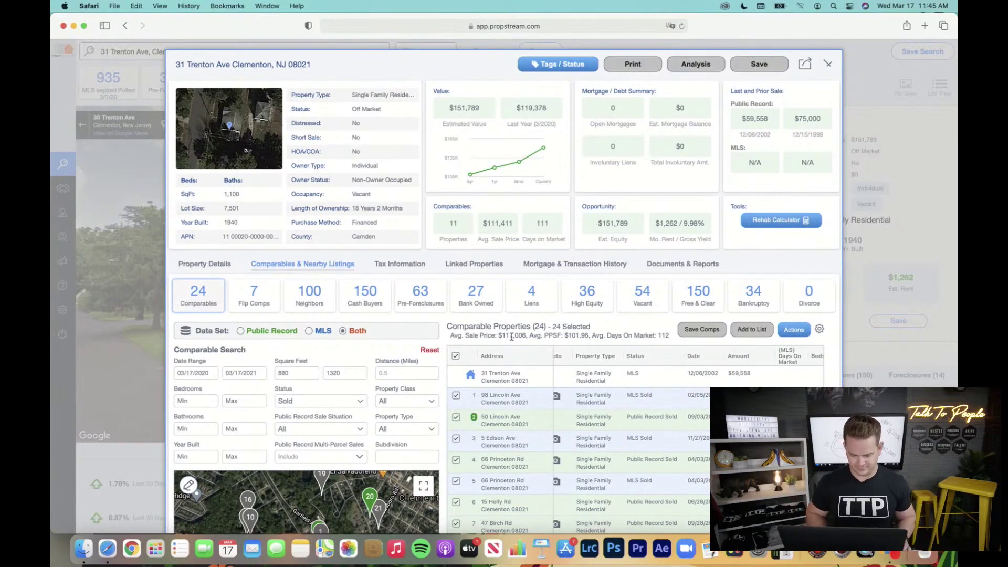
scroll(592, 431, "left", 3)
scroll(591, 432, "left", 3)
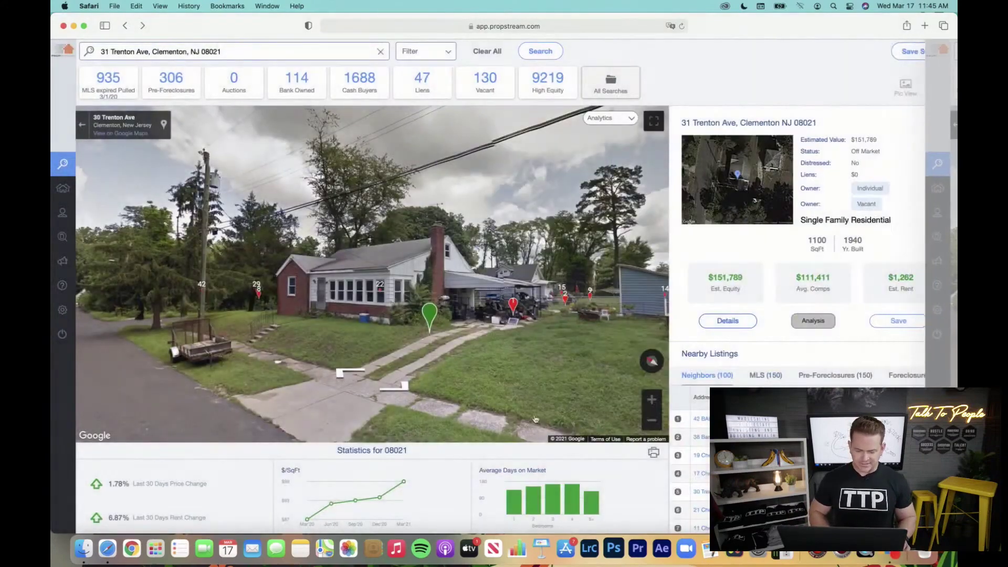
scroll(578, 368, "right", 5)
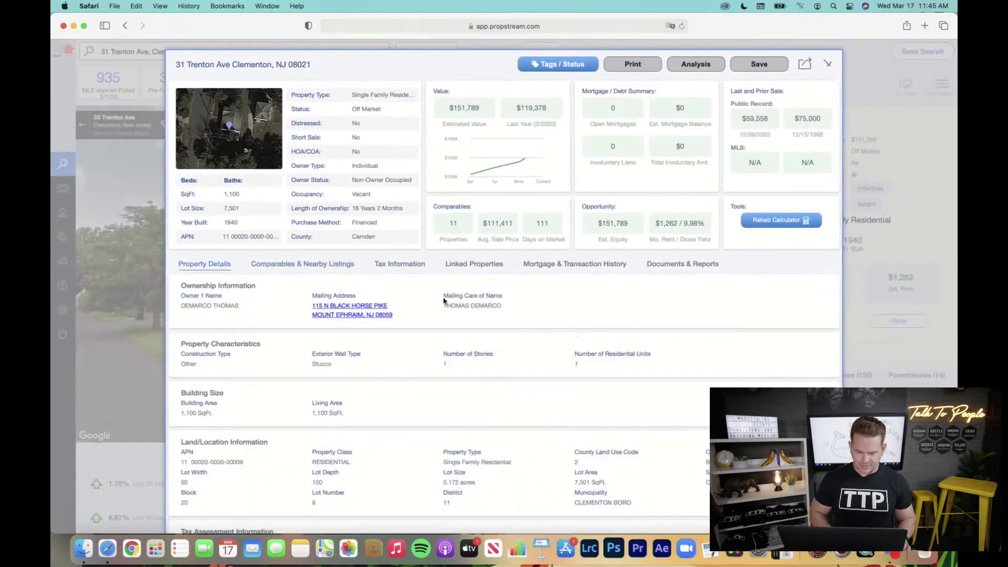
left_click(320, 263)
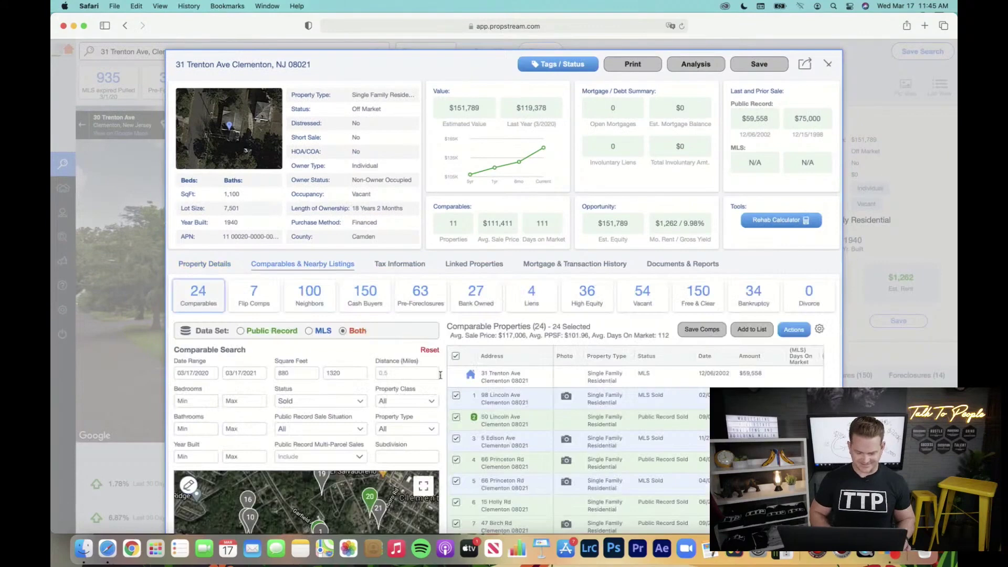
scroll(452, 331, "down", 5)
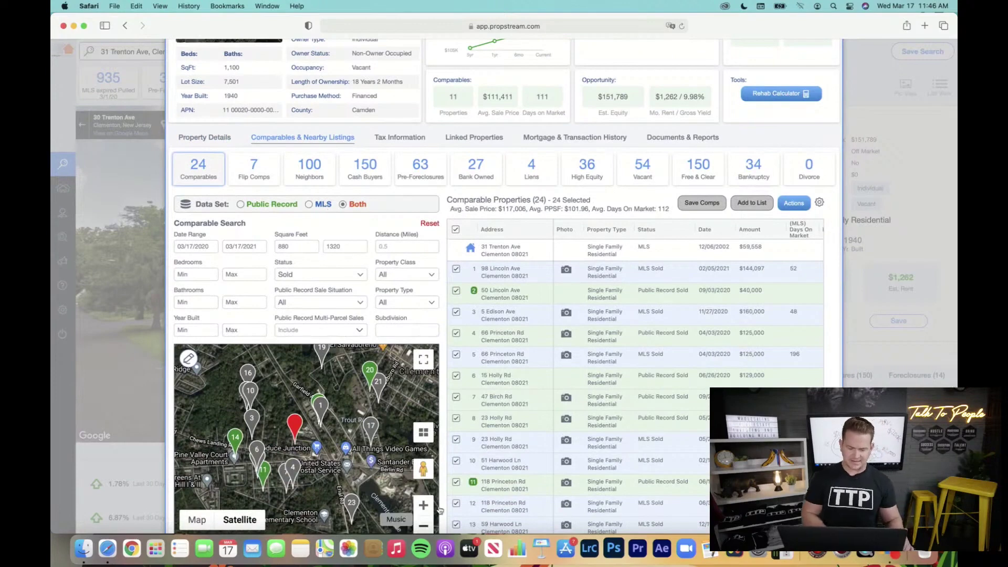
- Set the comps date range start to 12/17/2020, narrowing results to 4 comparables
left_click(210, 247)
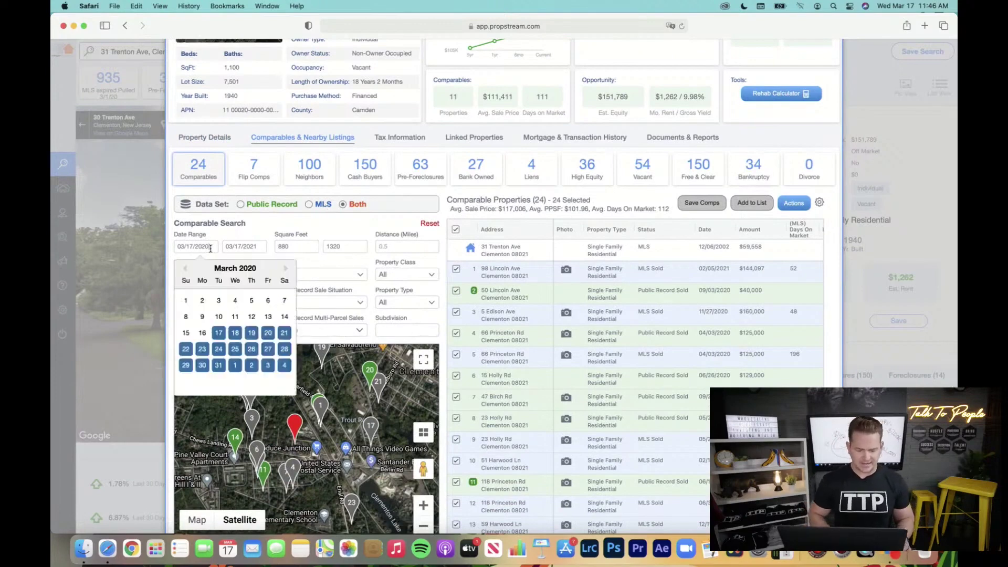
left_click(285, 268)
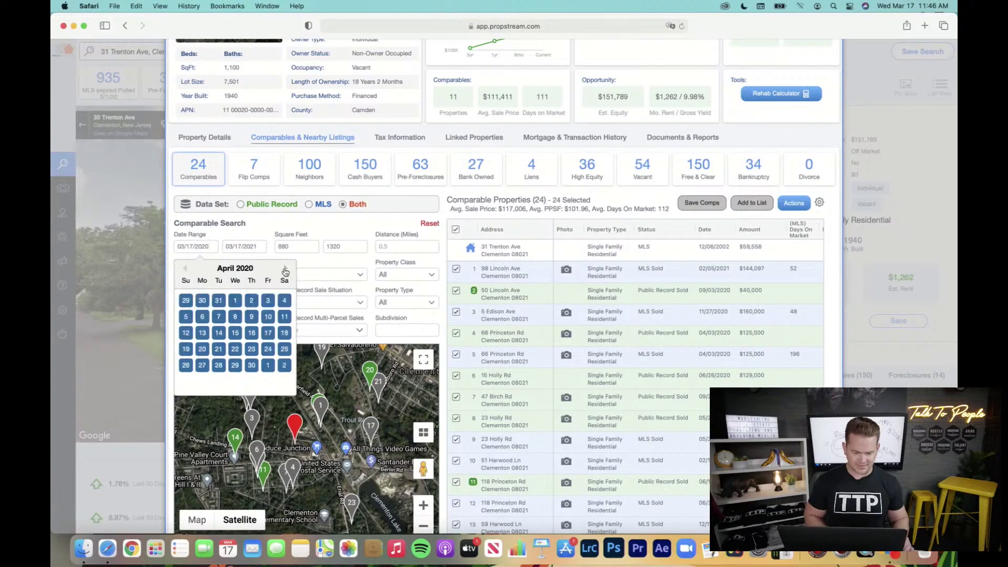
left_click(285, 269)
left_click(285, 268)
left_click(285, 268)
left_click(285, 268)
left_click(285, 268)
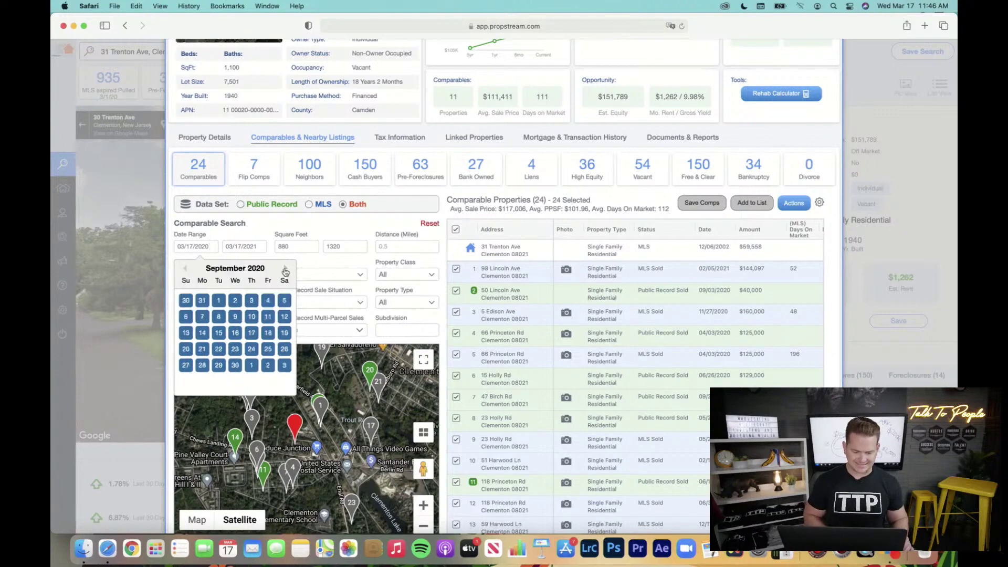
left_click(285, 268)
left_click(285, 269)
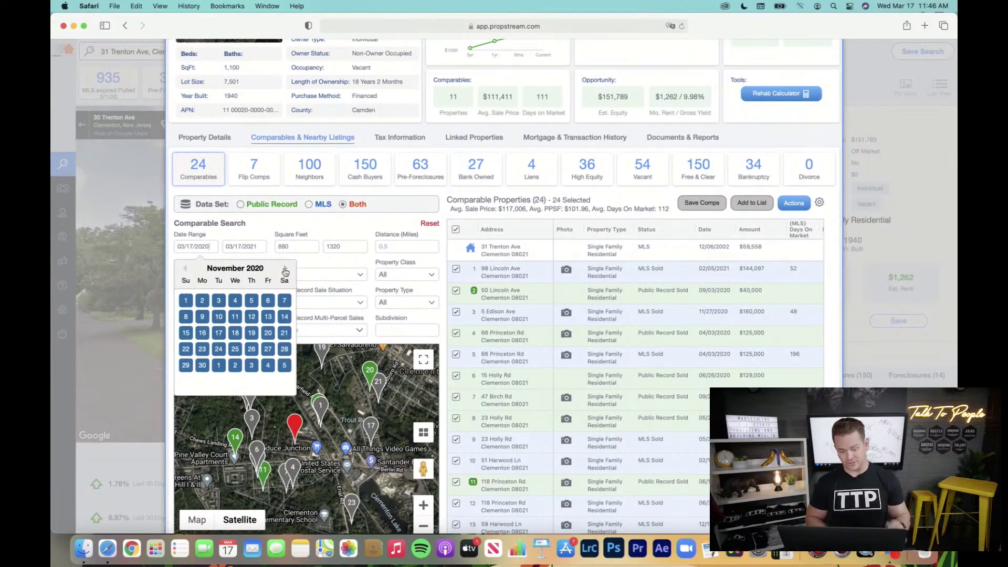
left_click(286, 269)
left_click(286, 269)
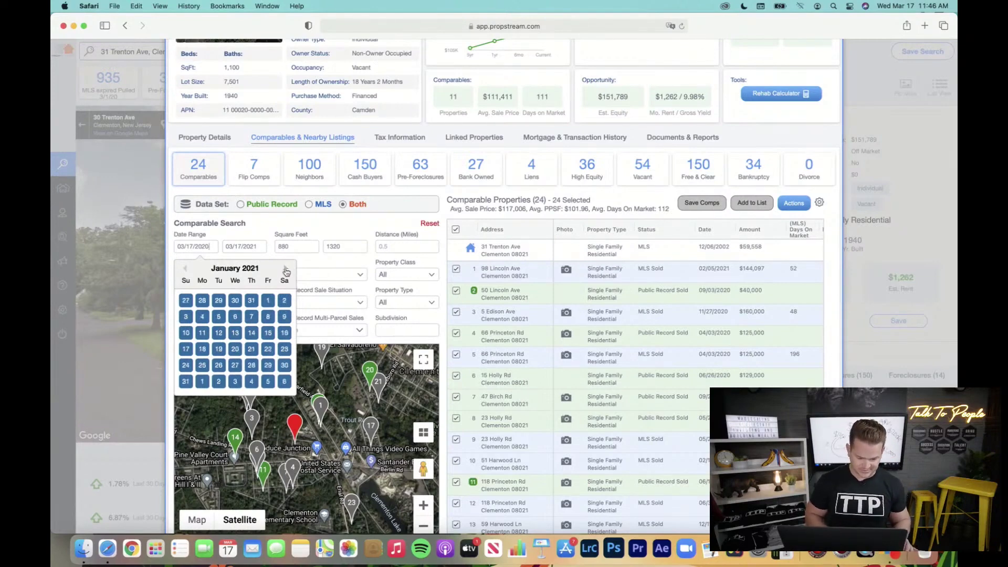
left_click(186, 349)
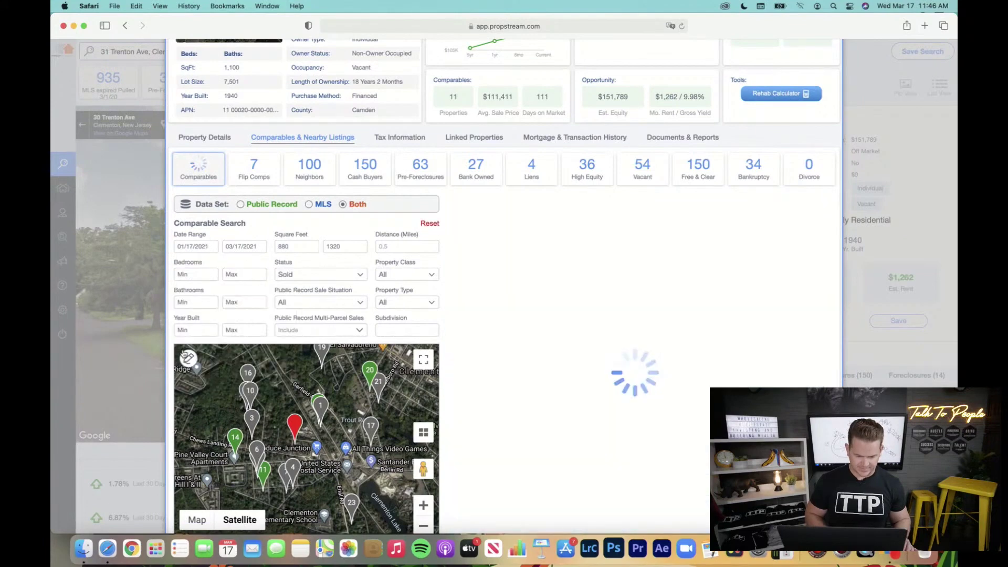
left_click(211, 246)
left_click(185, 268)
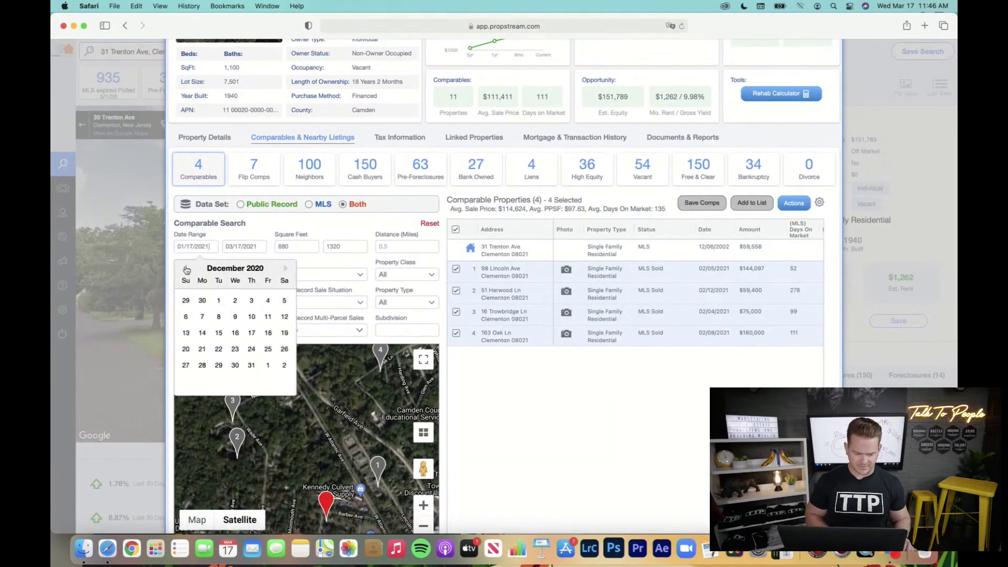
left_click(251, 333)
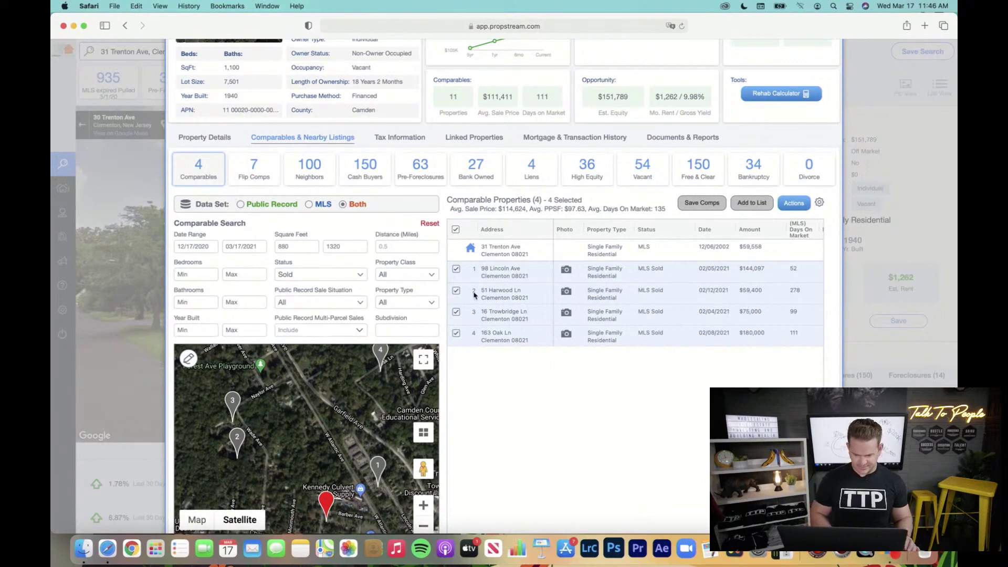
- Add Active, Contingent and Pending to the listing Status filter, giving 8 comparables
left_click(360, 274)
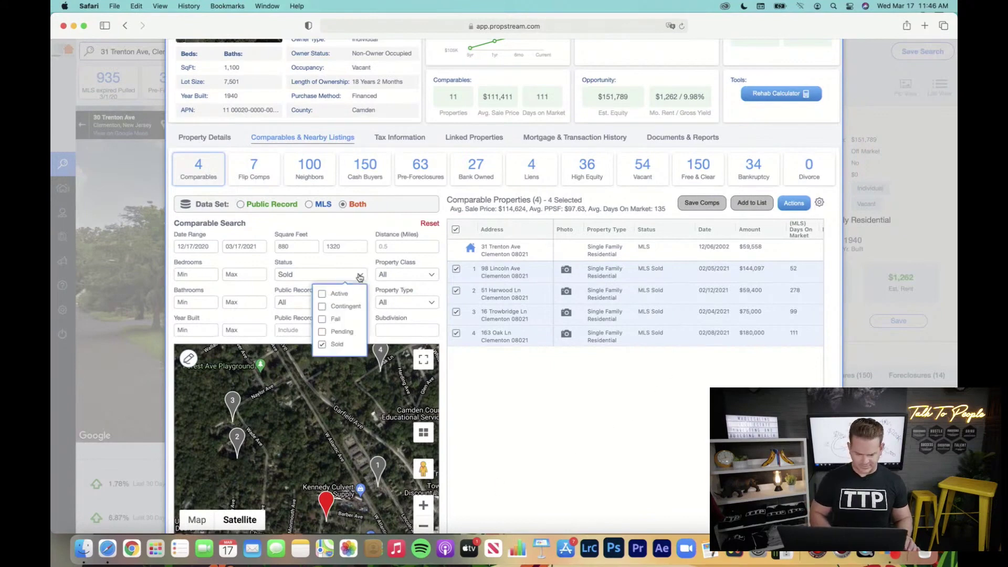
left_click(322, 294)
left_click(322, 307)
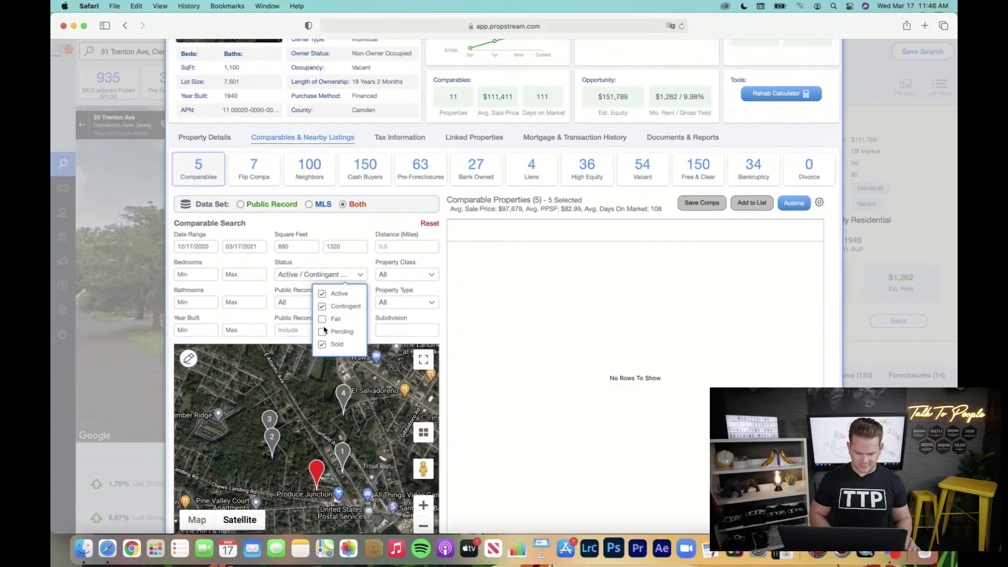
left_click(321, 332)
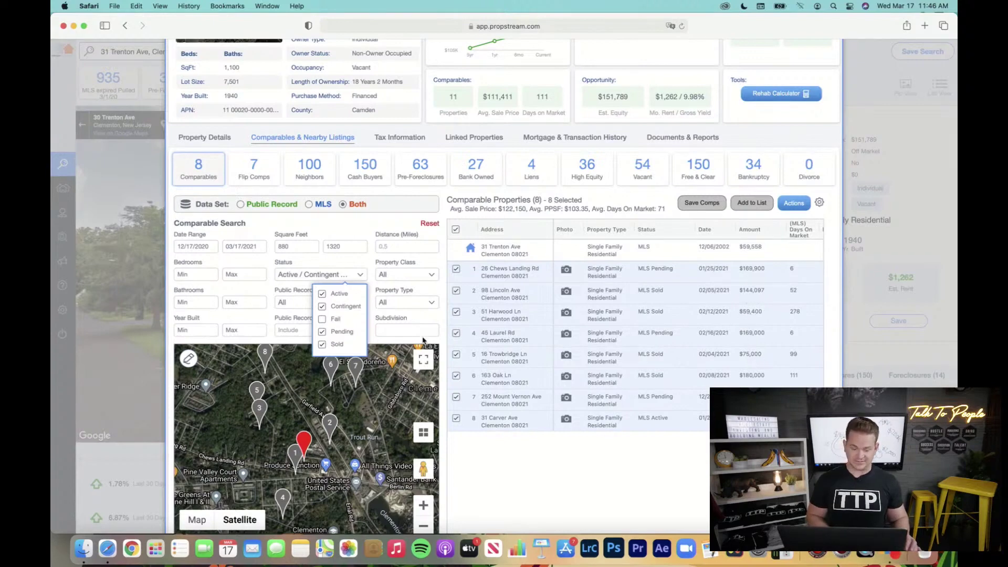
- Zoom and pan the comps map to centre on the subject property
left_click(423, 526)
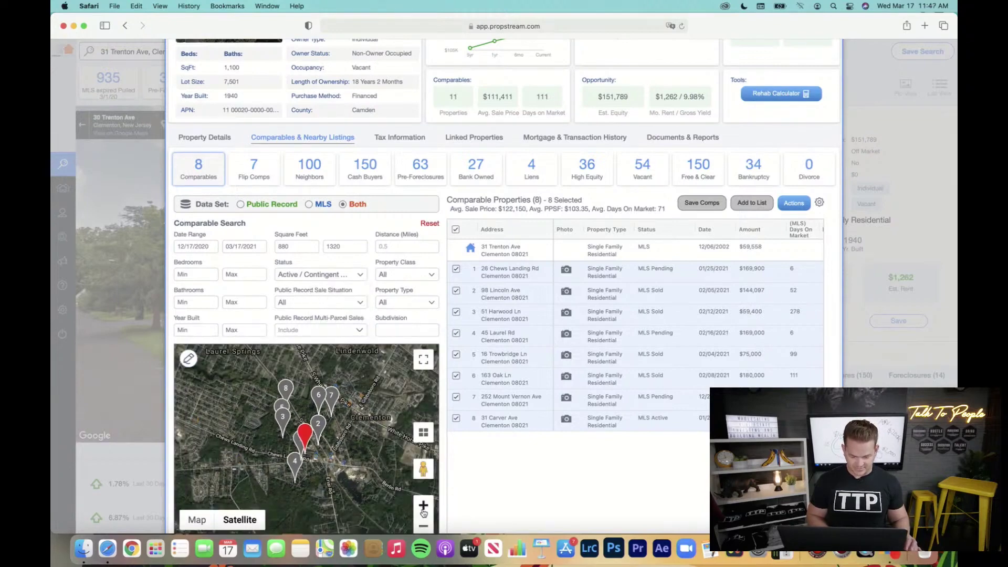
left_click(423, 508)
left_click(424, 507)
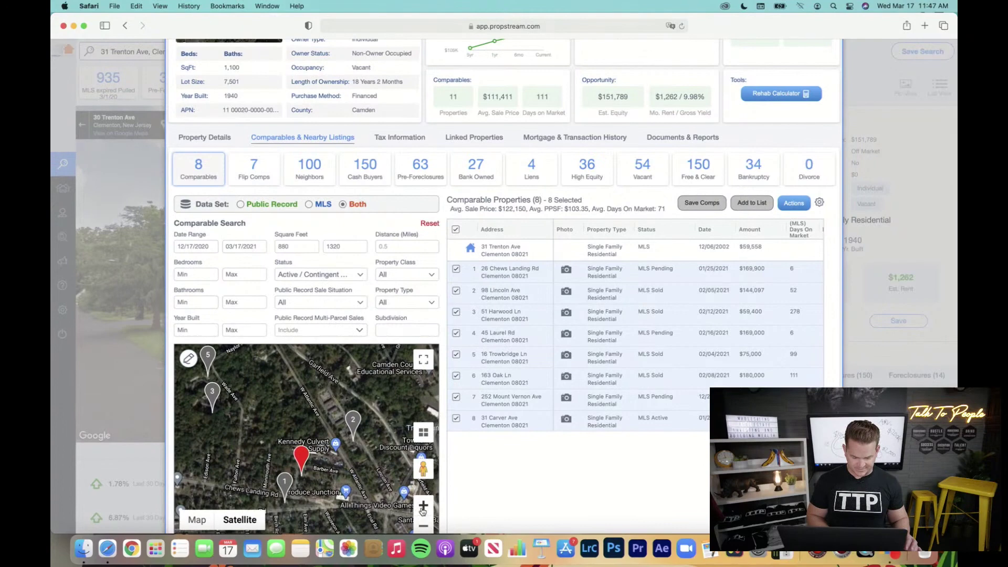
left_click(424, 508)
left_click_drag(320, 498, 348, 400)
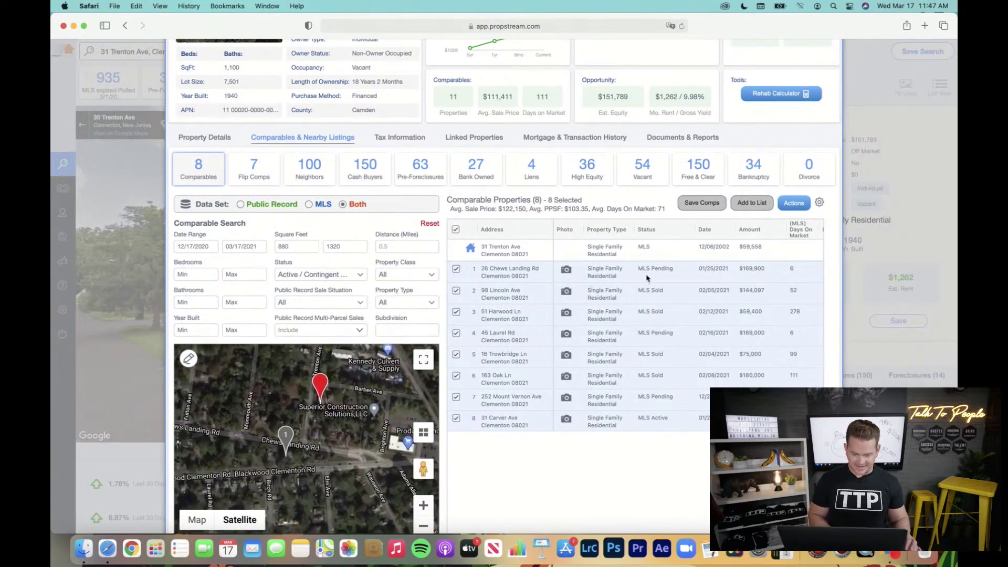
- Scroll the 8-comp table across its columns and back to the Photo and Property Type columns
scroll(731, 335, "right", 5)
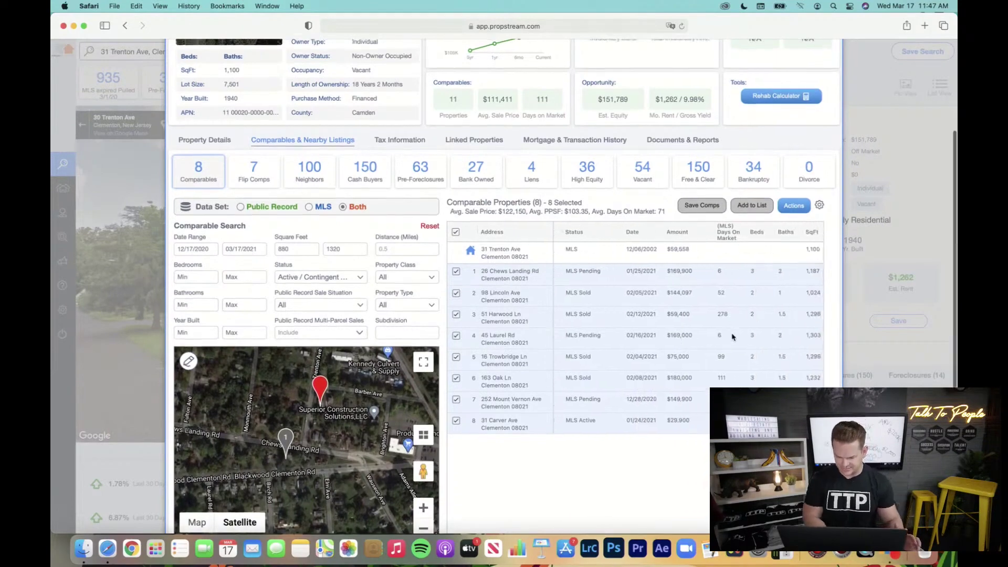
scroll(733, 336, "right", 3)
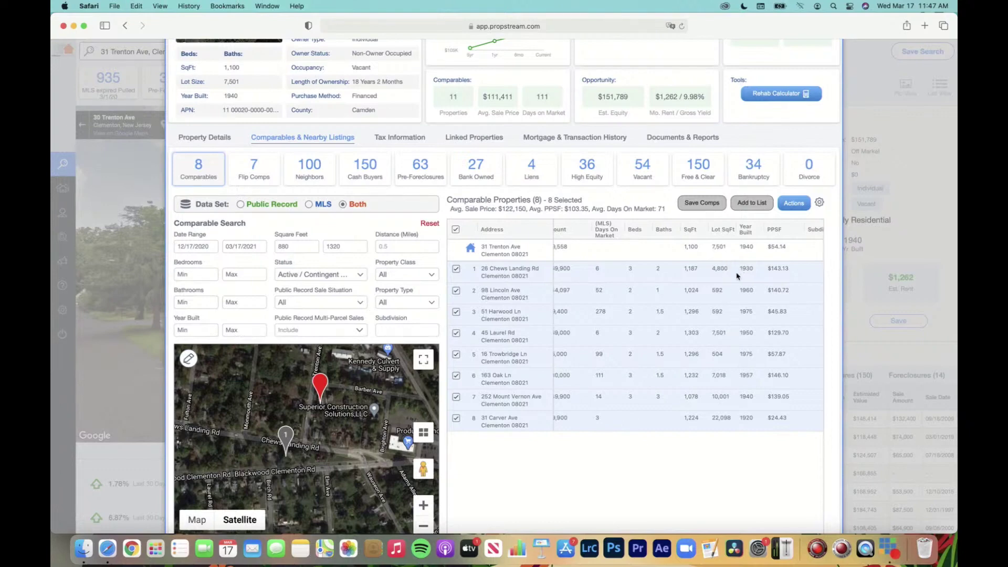
scroll(692, 281, "left", 3)
scroll(692, 281, "left", 3)
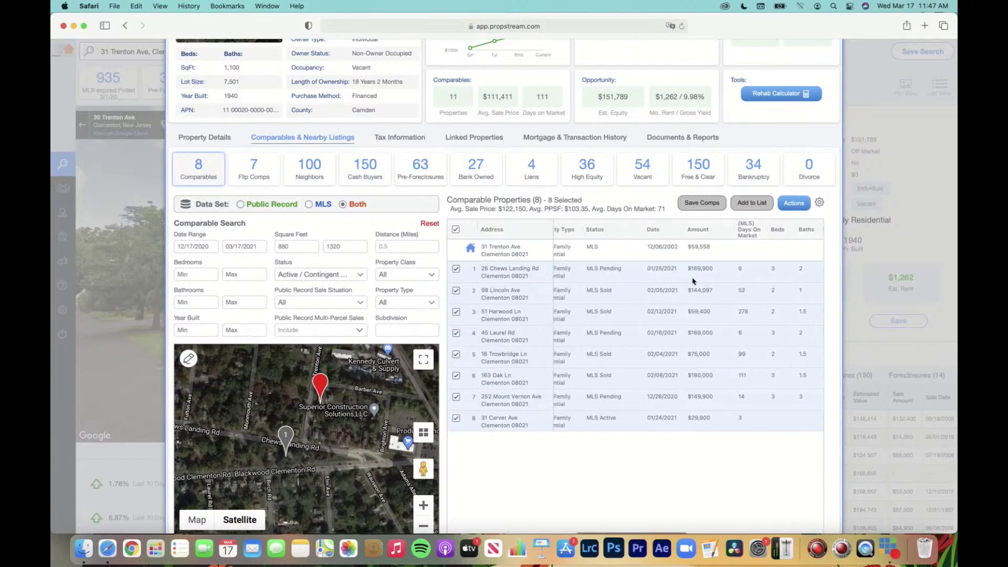
scroll(651, 290, "left", 2)
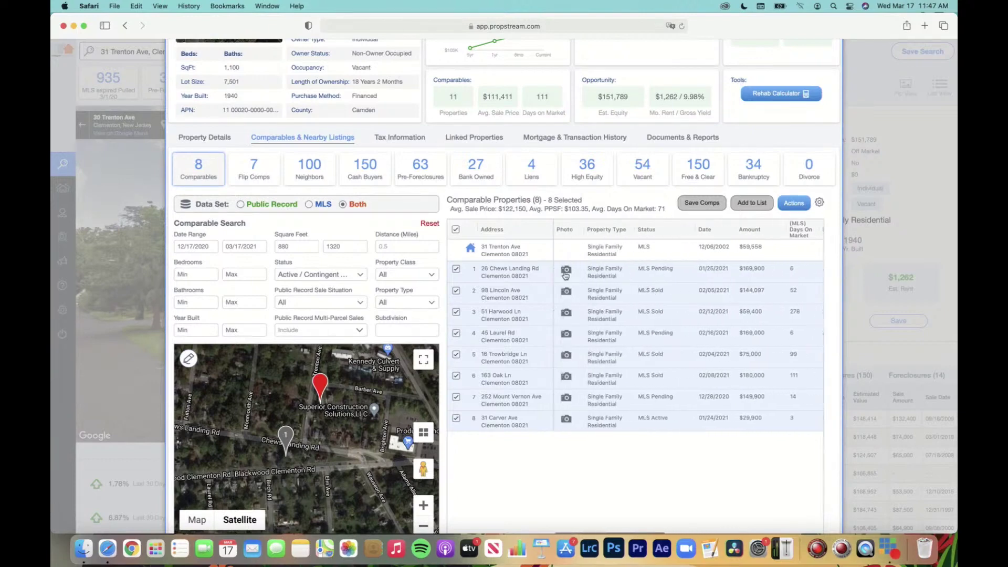
left_click(565, 272)
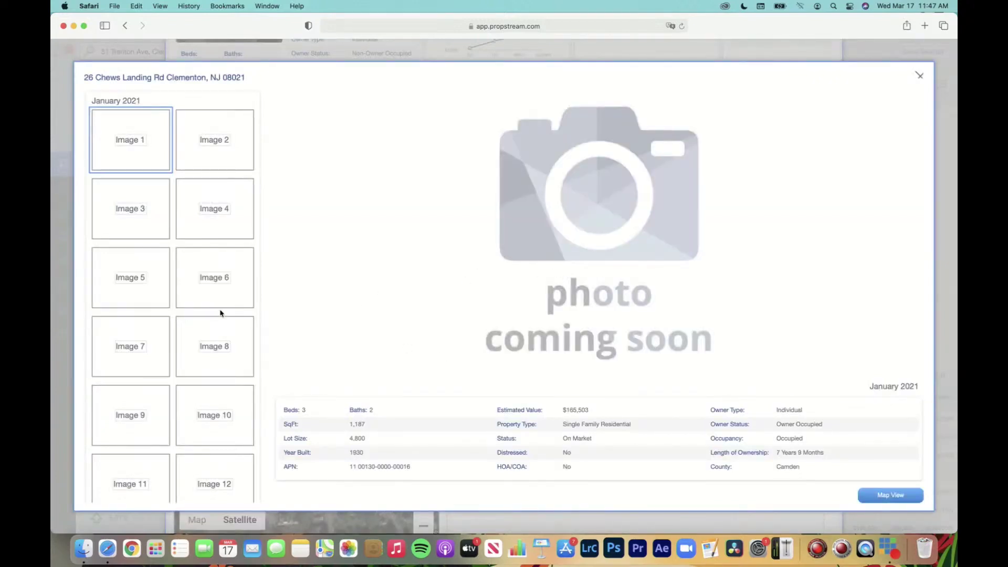
left_click(227, 149)
left_click(213, 207)
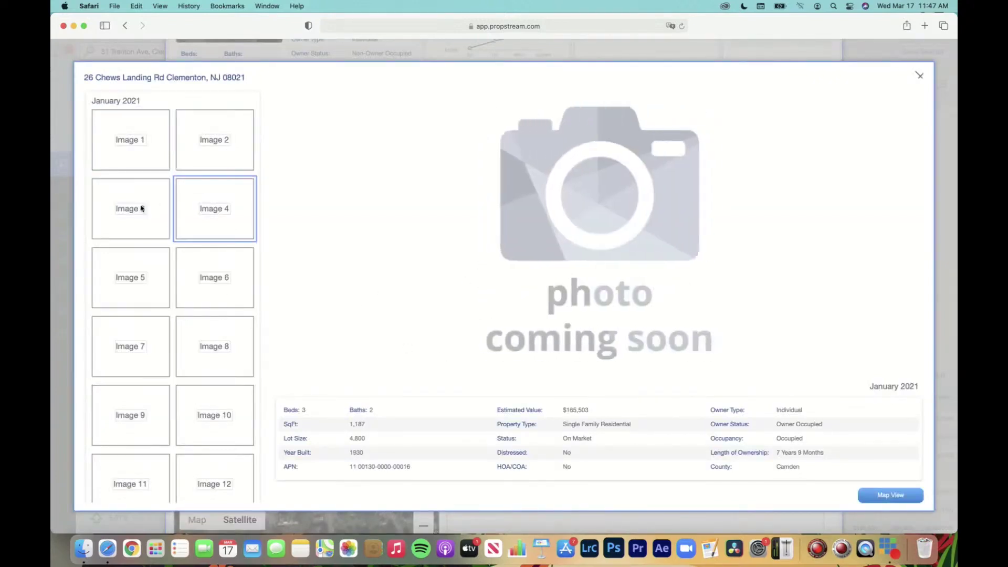
left_click(141, 209)
scroll(163, 244, "down", 1)
scroll(163, 244, "down", 5)
scroll(219, 295, "up", 6)
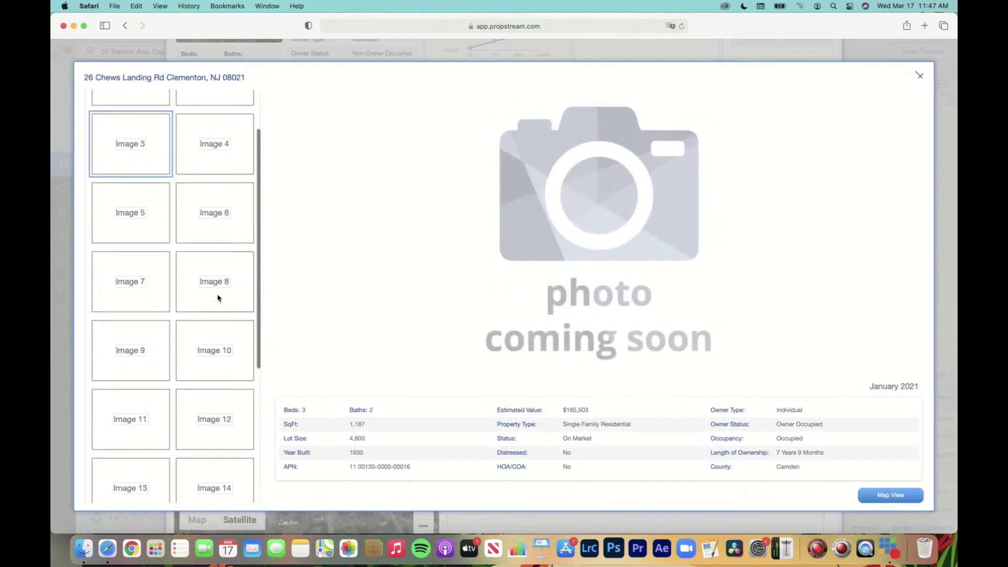
left_click(919, 78)
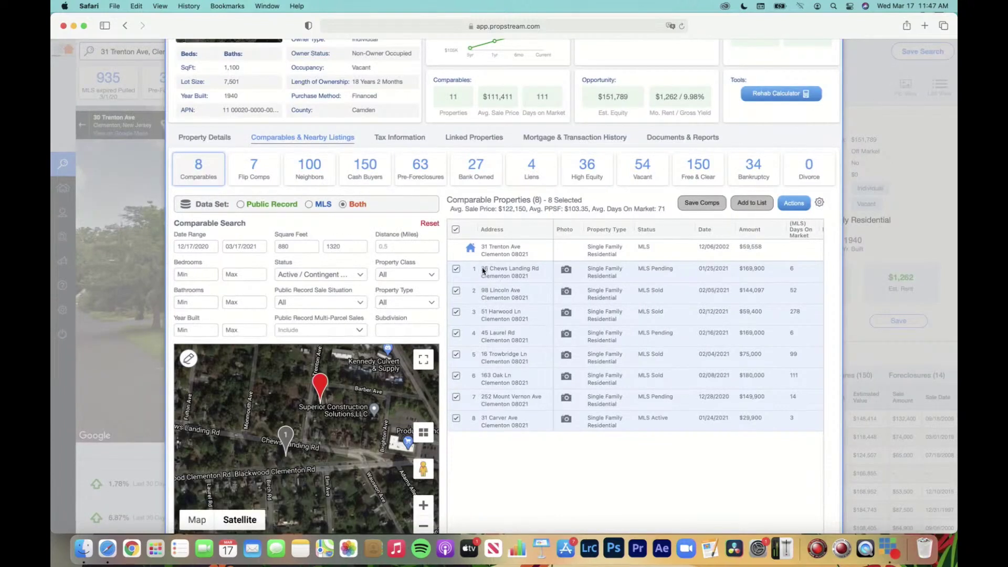
left_click_drag(483, 270, 528, 277)
right_click(523, 278)
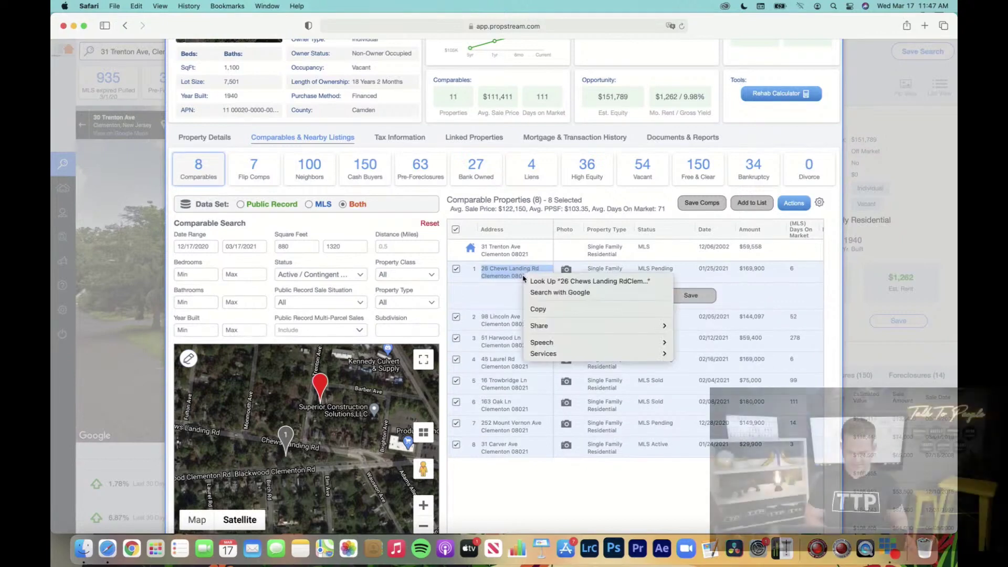
left_click(563, 294)
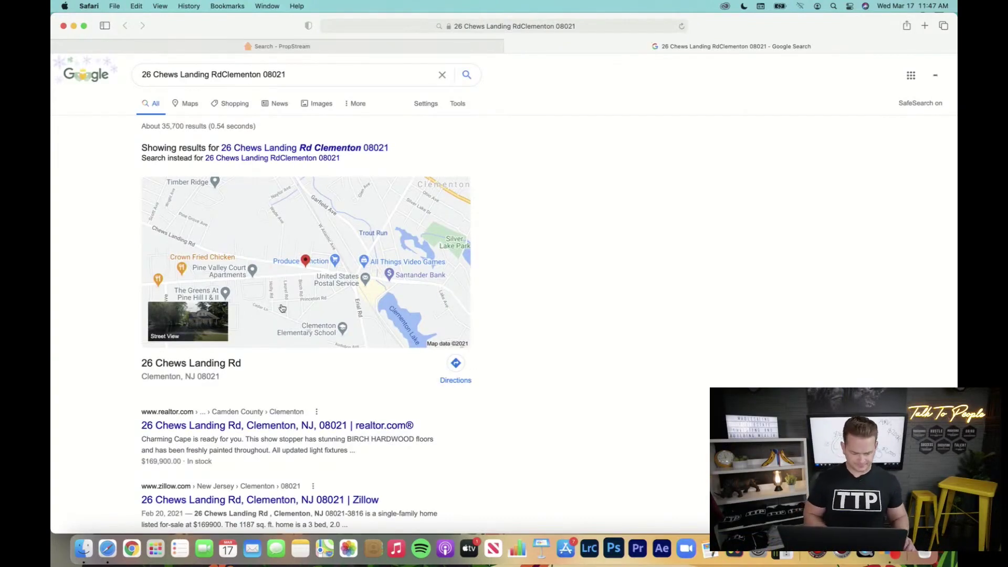
left_click(246, 427)
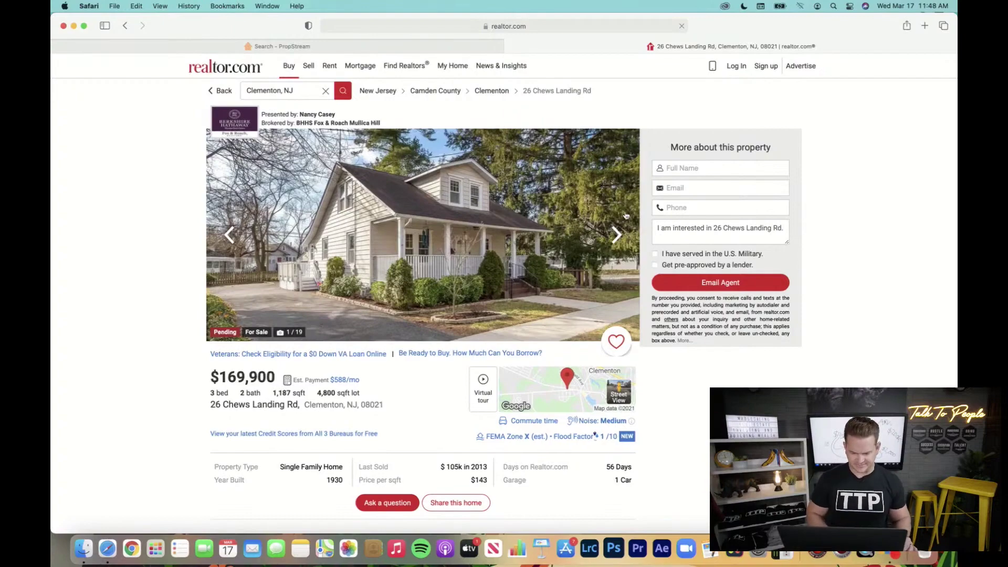
- Page through the listing photos to the dining room and highlight the $105k 2013 last sale
left_click(611, 241)
left_click(611, 241)
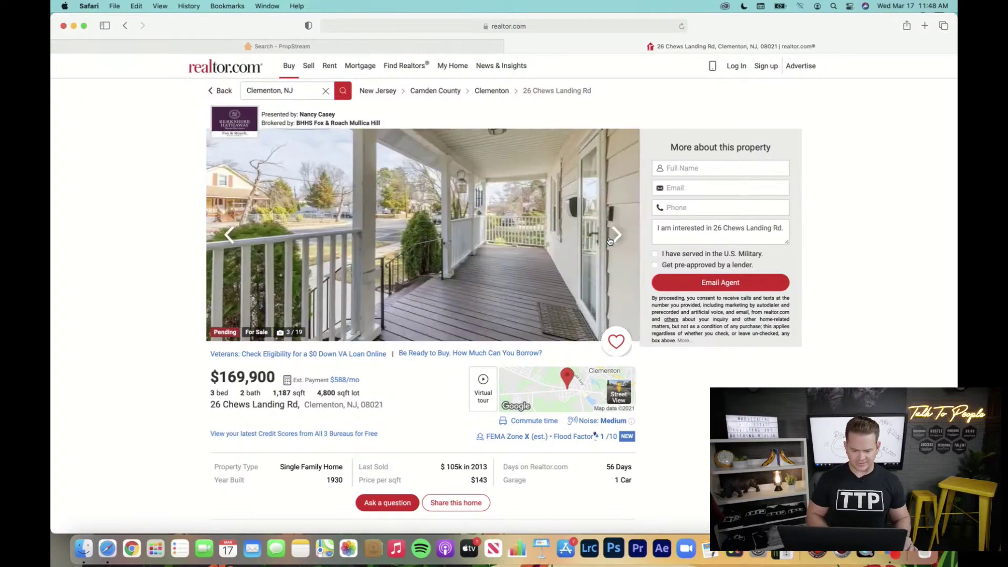
left_click(610, 241)
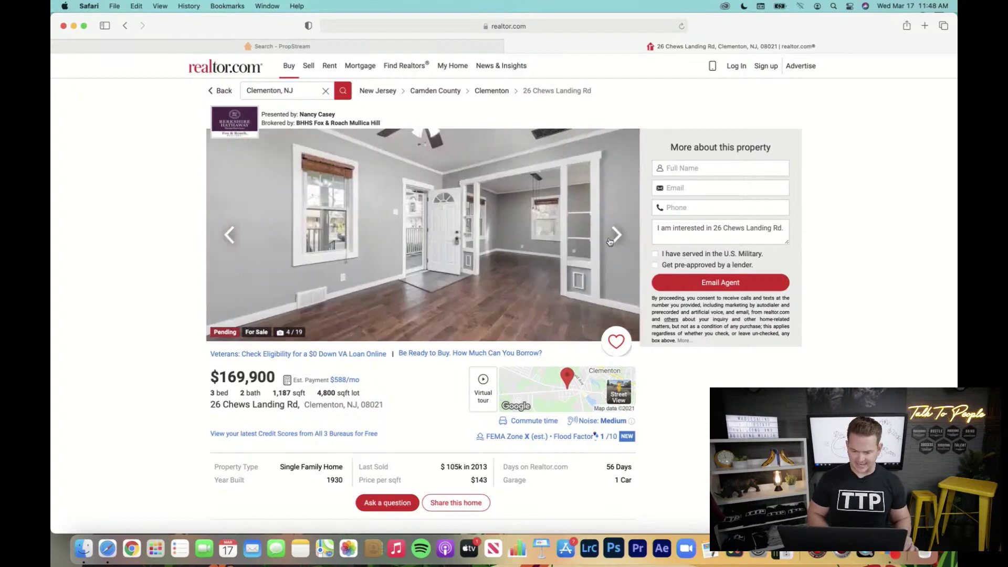
left_click(609, 241)
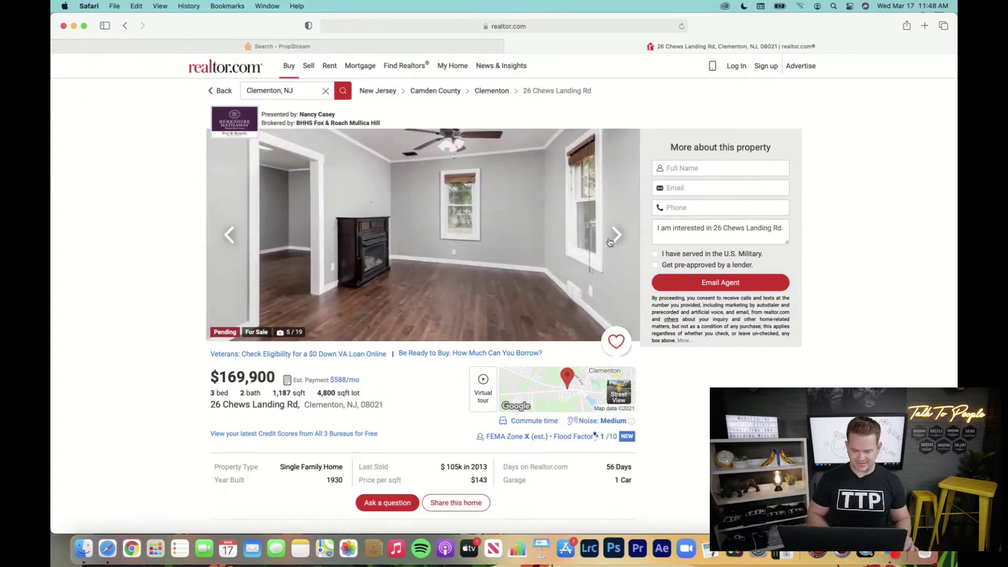
left_click(610, 241)
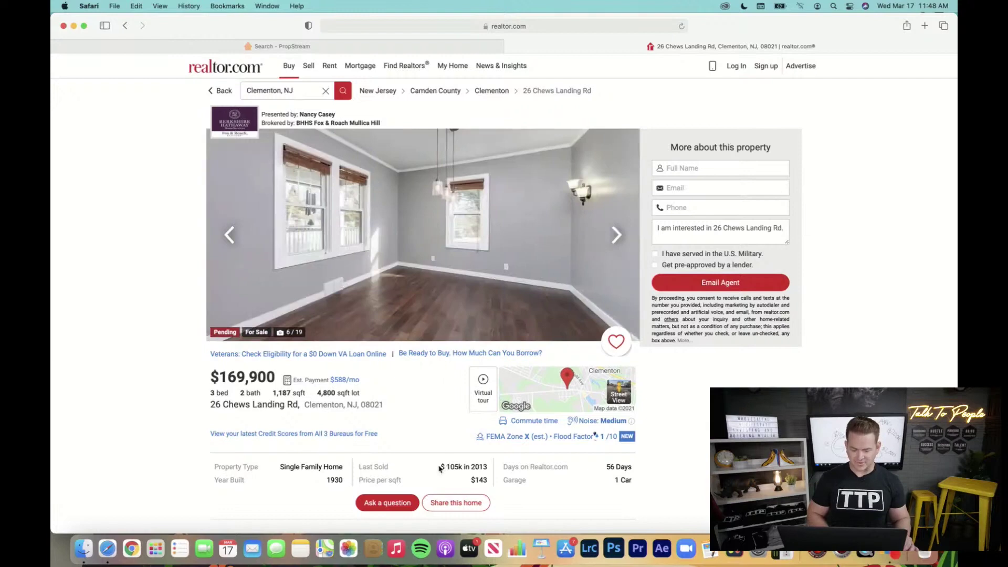
left_click_drag(440, 468, 489, 468)
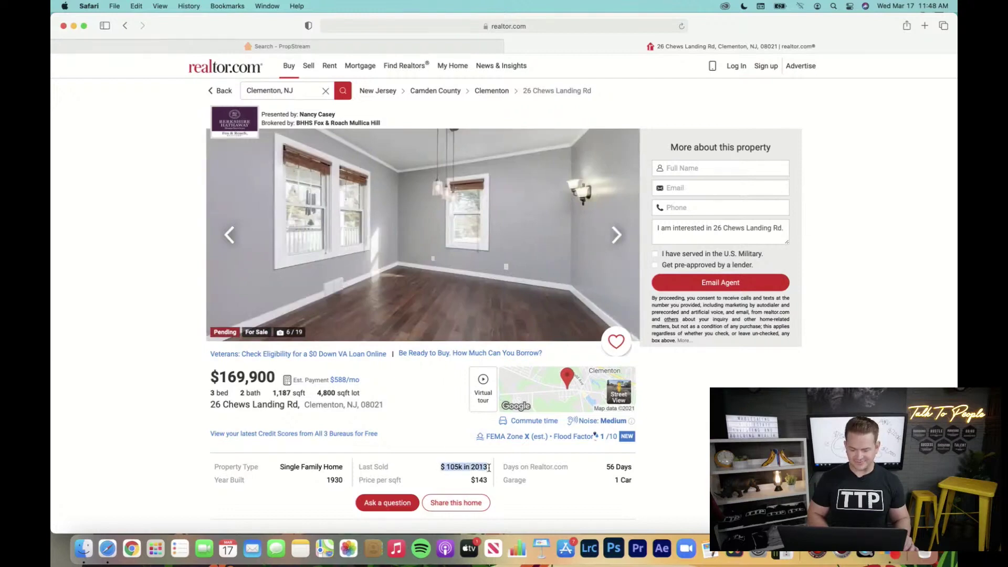
- Continue through the kitchen, bedroom and bathroom photos, then return to the PropStream comparables
left_click(620, 236)
left_click(621, 237)
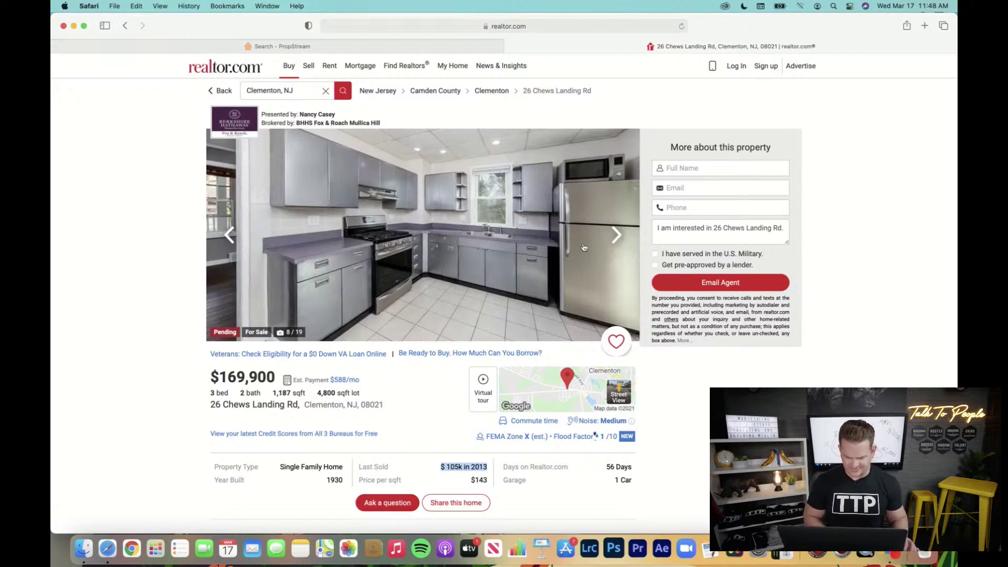
left_click(619, 236)
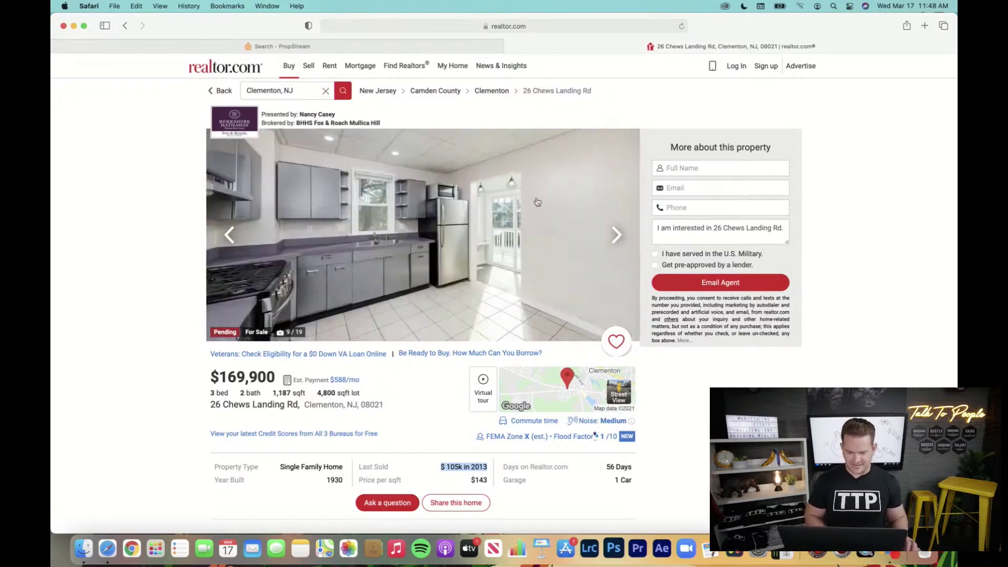
left_click(616, 234)
left_click(617, 235)
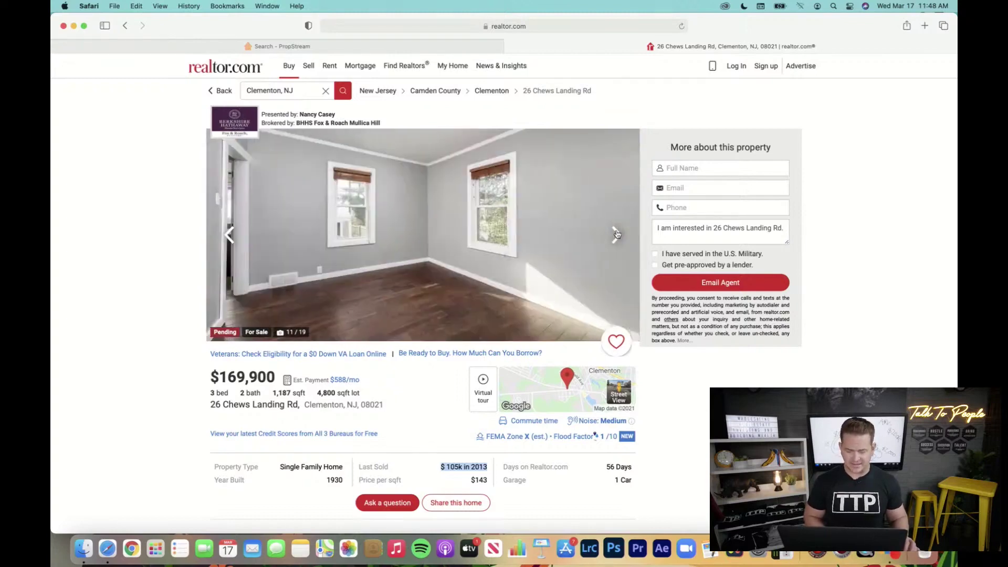
left_click(617, 235)
left_click(617, 235)
left_click(617, 234)
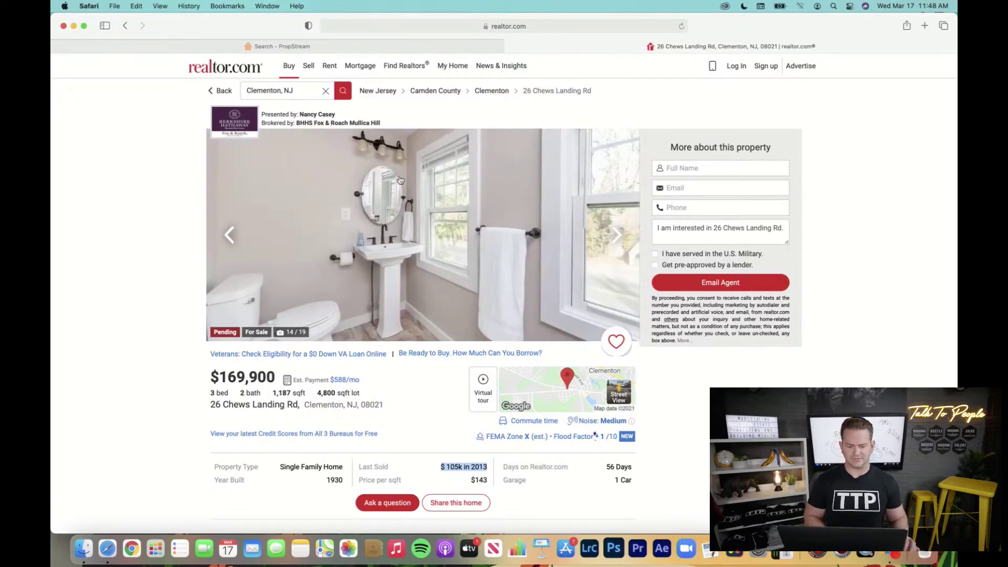
left_click(340, 46)
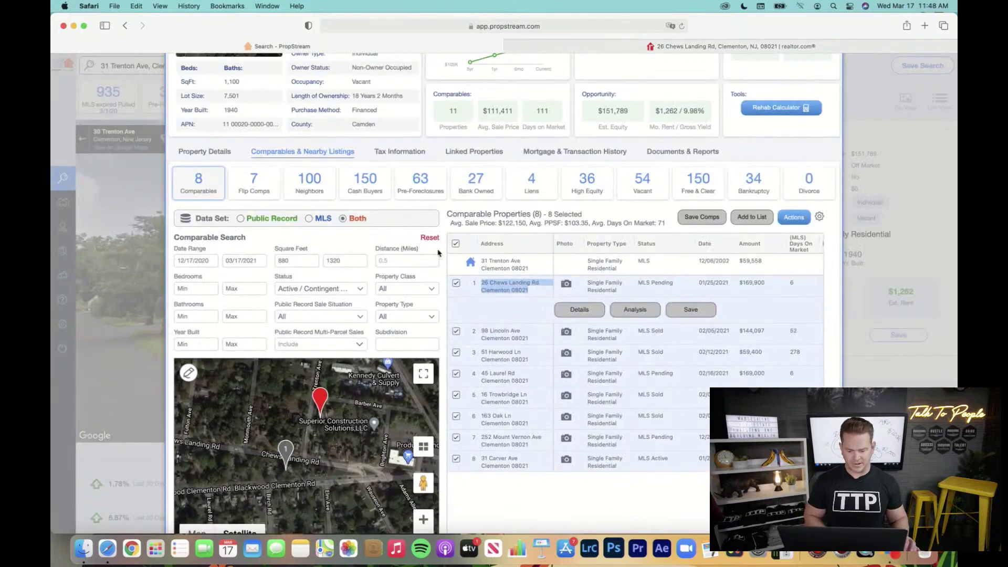
- Scroll the comps table and highlight the $169,900 price for 26 Chews Landing Rd
scroll(614, 283, "right", 3)
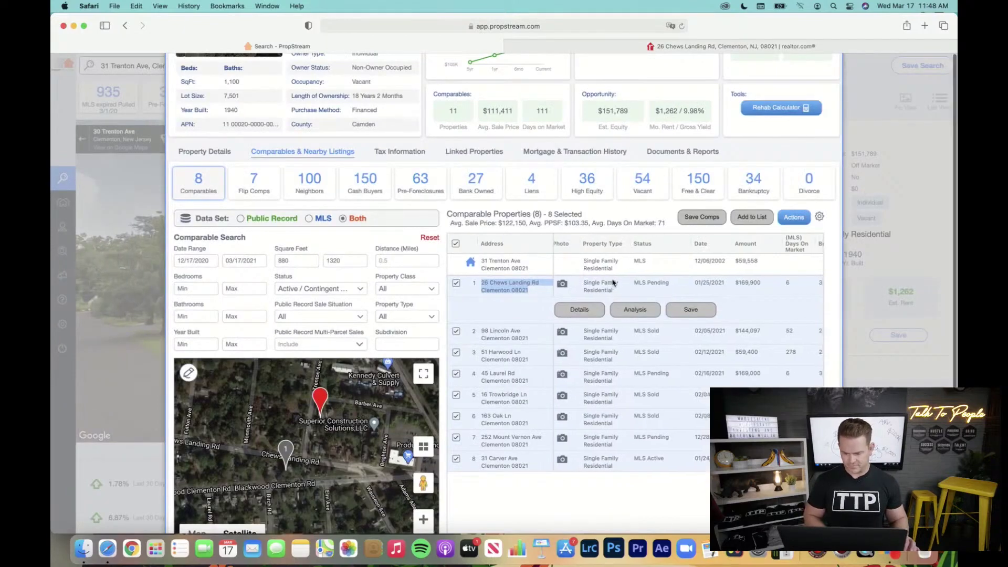
scroll(571, 284, "up", 1)
scroll(677, 285, "right", 3)
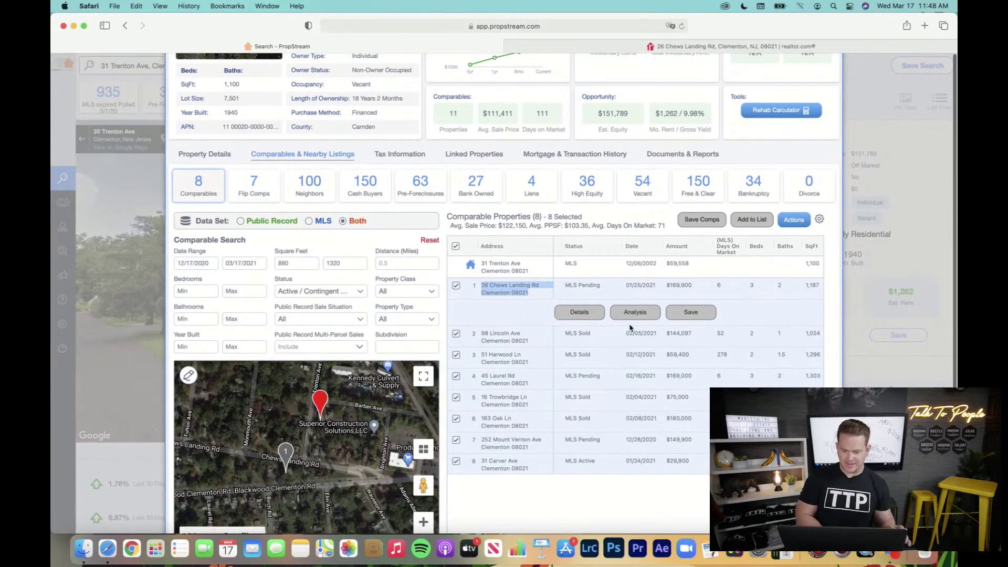
scroll(633, 328, "up", 1)
left_click_drag(694, 295, 666, 294)
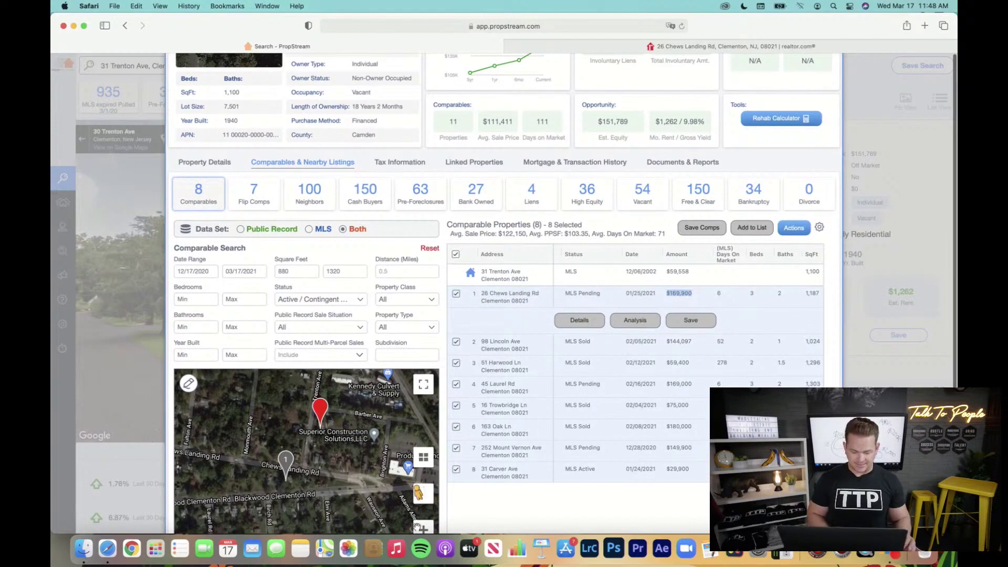
scroll(486, 498, "down", 1)
scroll(486, 499, "down", 2)
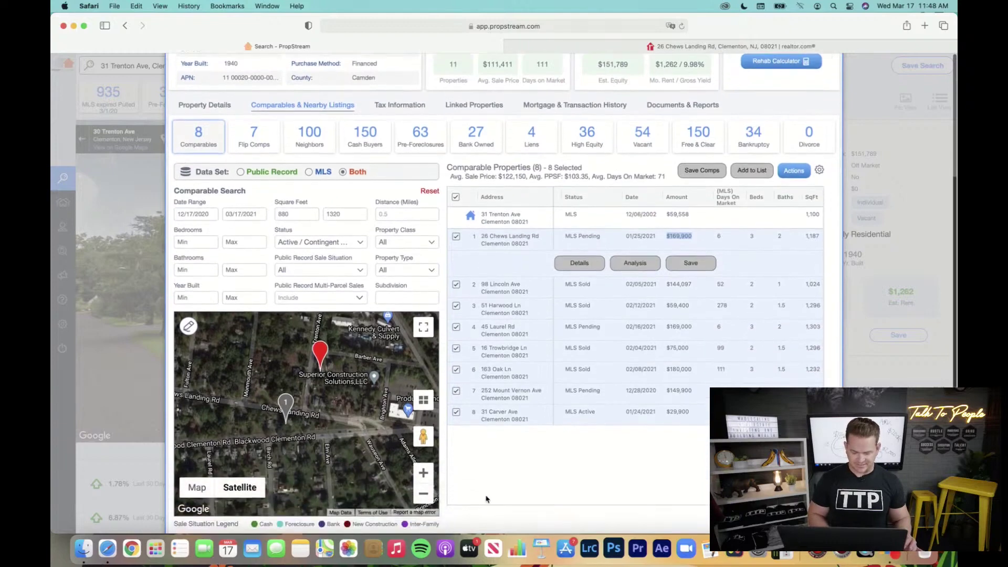
left_click(426, 496)
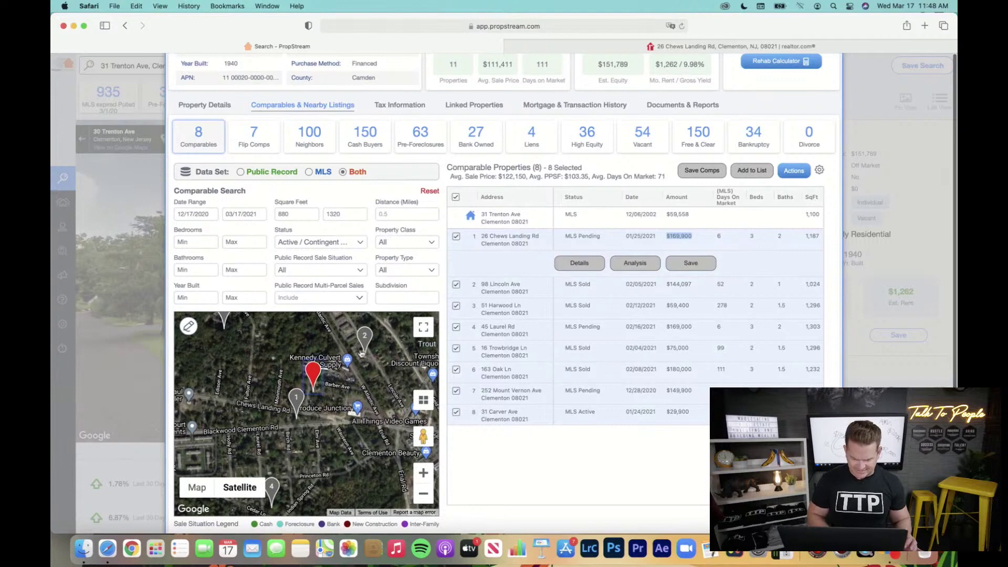
left_click(522, 295)
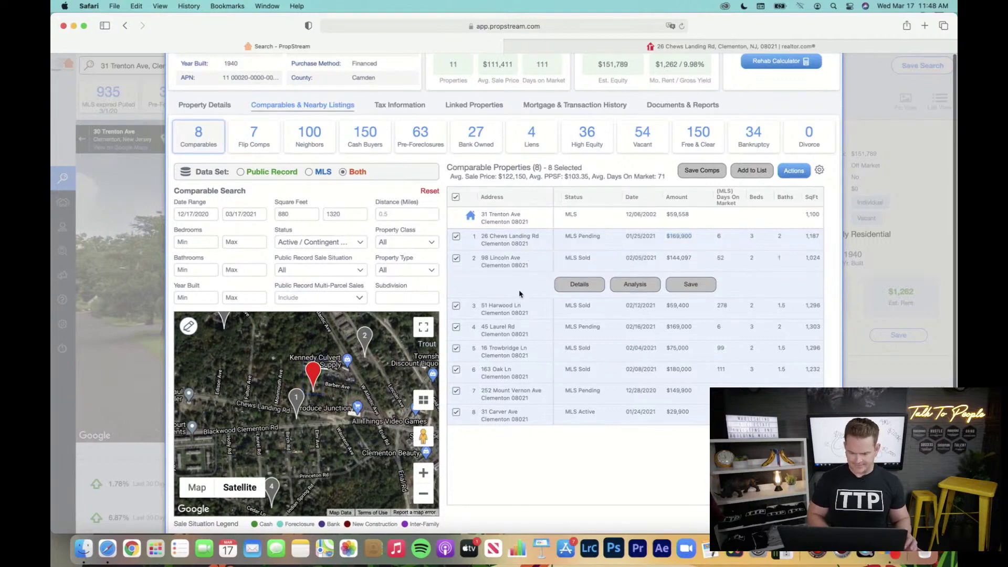
left_click(587, 291)
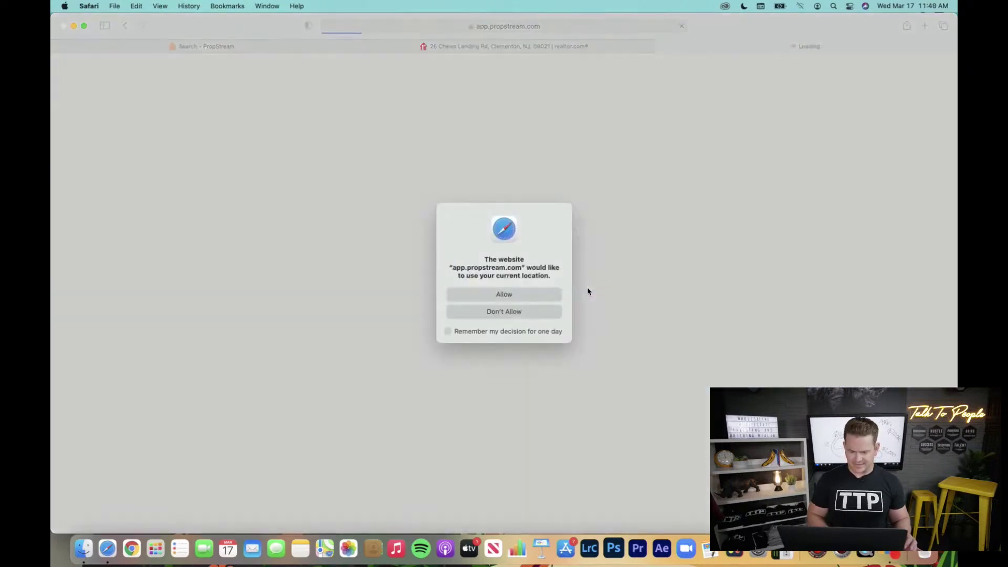
- Allow location access, view 98 Lincoln Ave's photo gallery, then show its MLS listing details
left_click(526, 296)
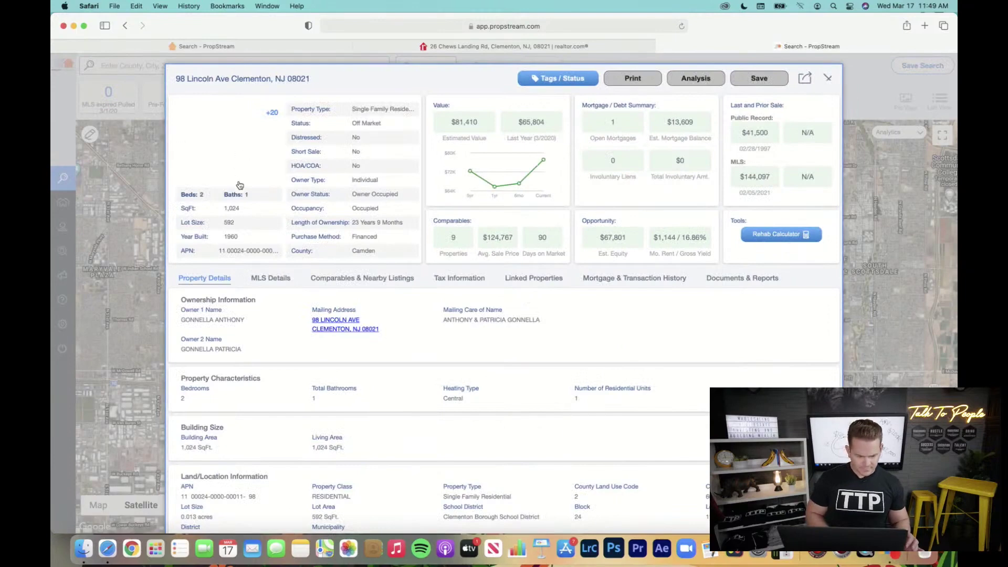
left_click(245, 154)
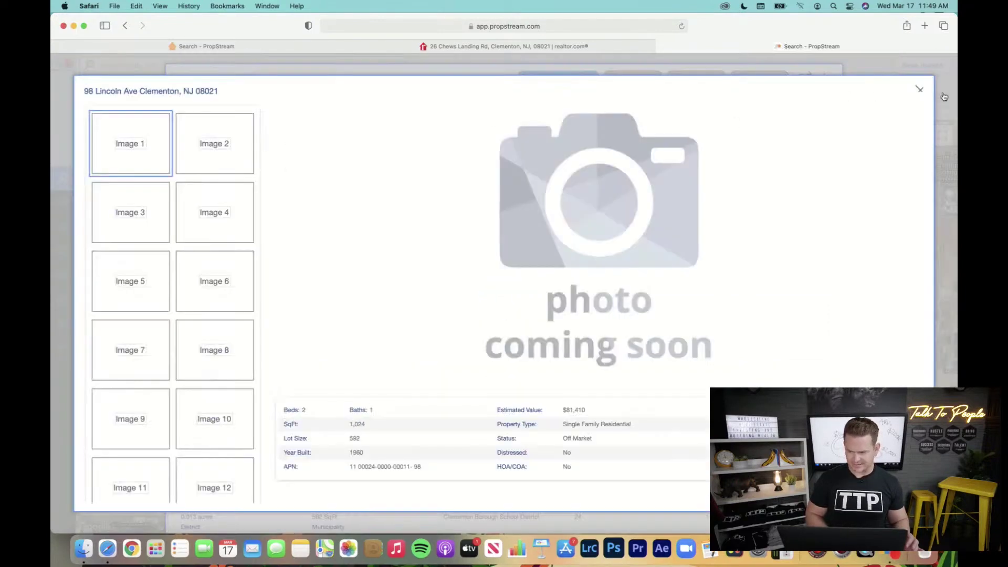
left_click(920, 89)
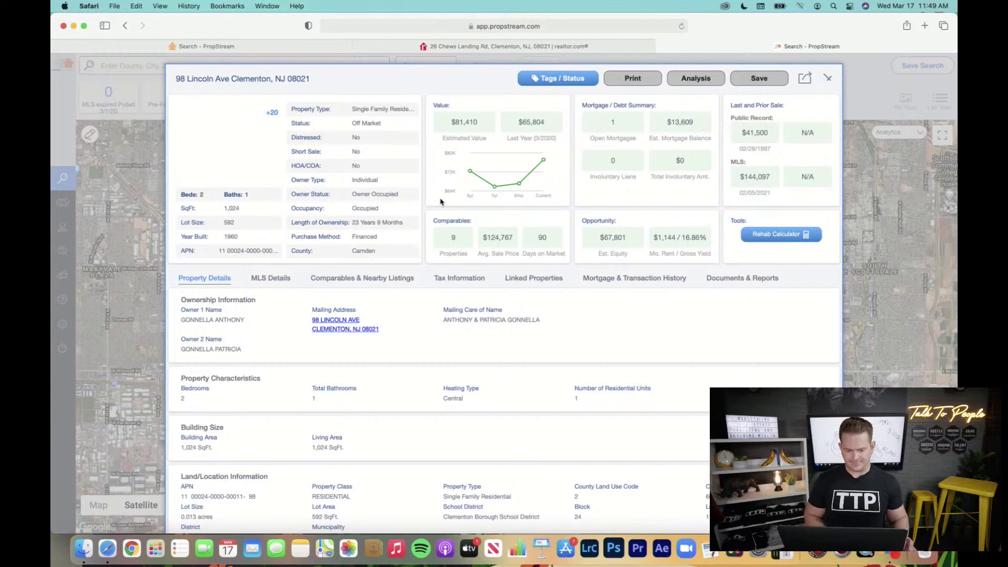
mouse_move(498, 170)
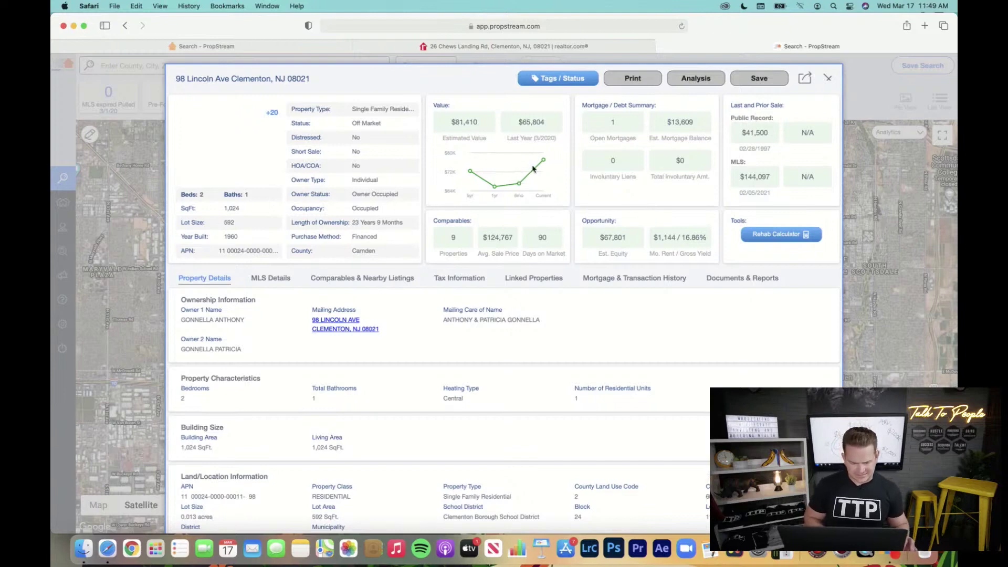
left_click(274, 281)
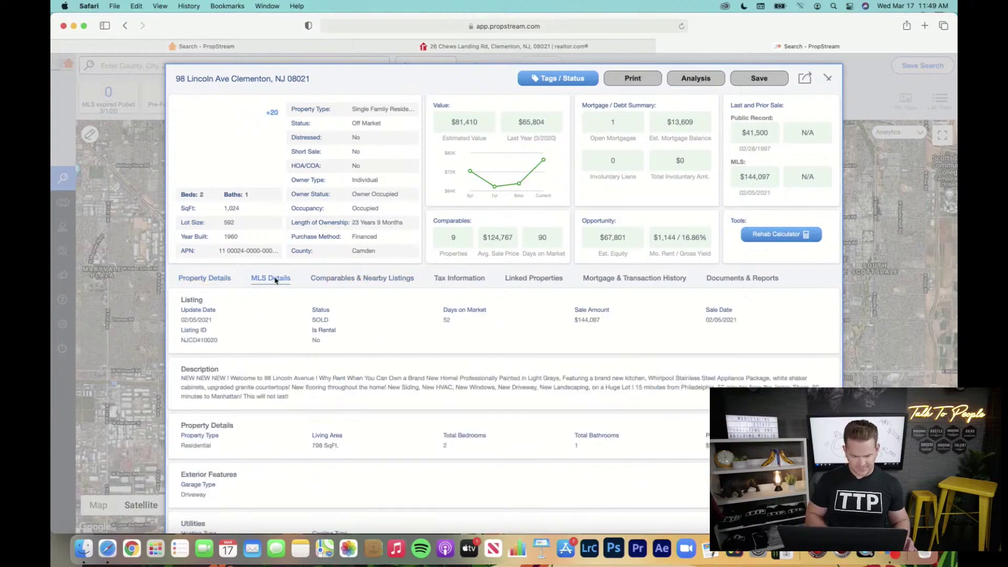
- Close the 98 Lincoln Ave record and return to the 31 Trenton Ave comparables table
left_click(827, 79)
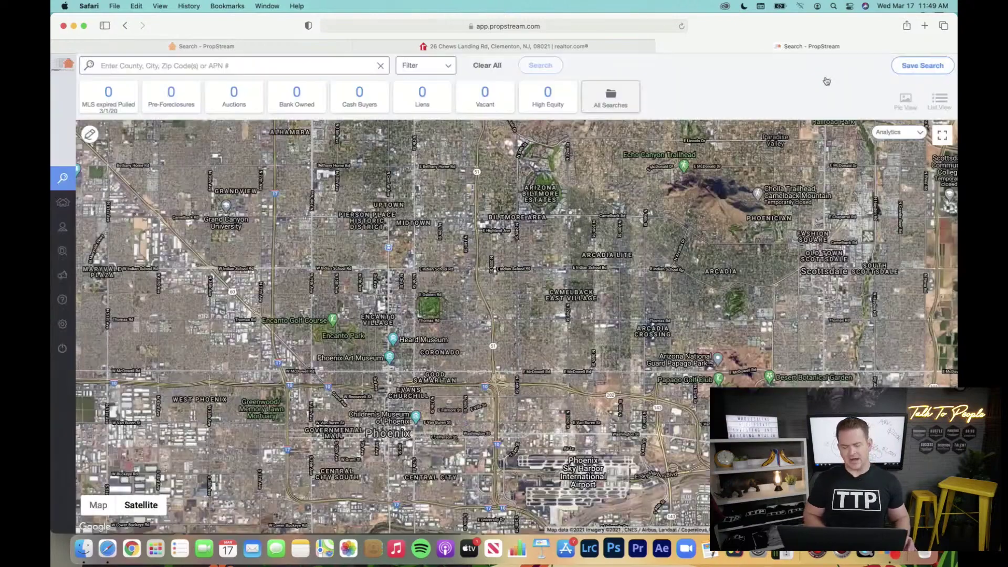
left_click(335, 46)
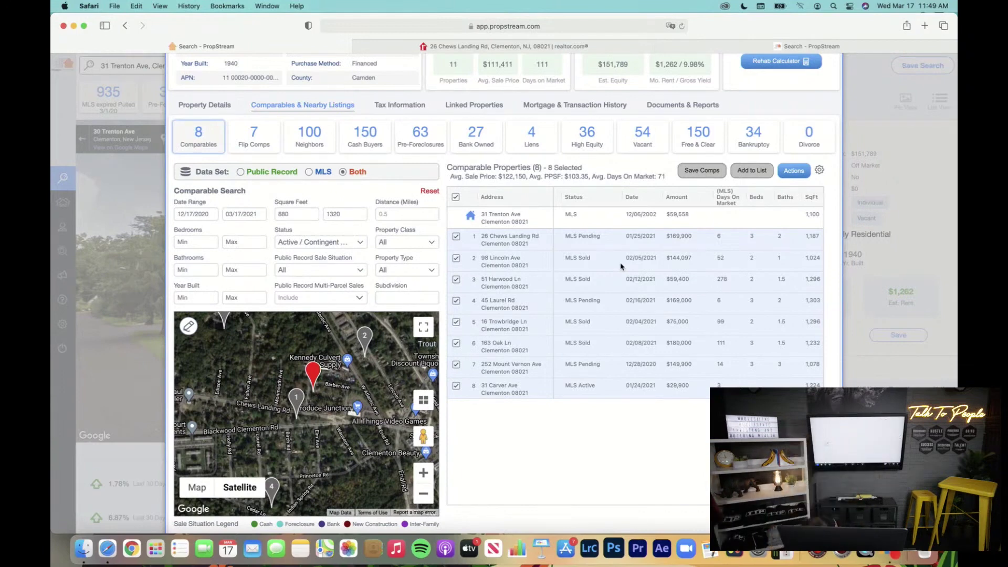
- Handwrite 'ARV - $150,000' at the top of the whiteboard
mouse_move(439, 48)
left_mouse_down()
mouse_move(411, 44)
mouse_move(373, 91)
mouse_move(370, 80)
left_mouse_up()
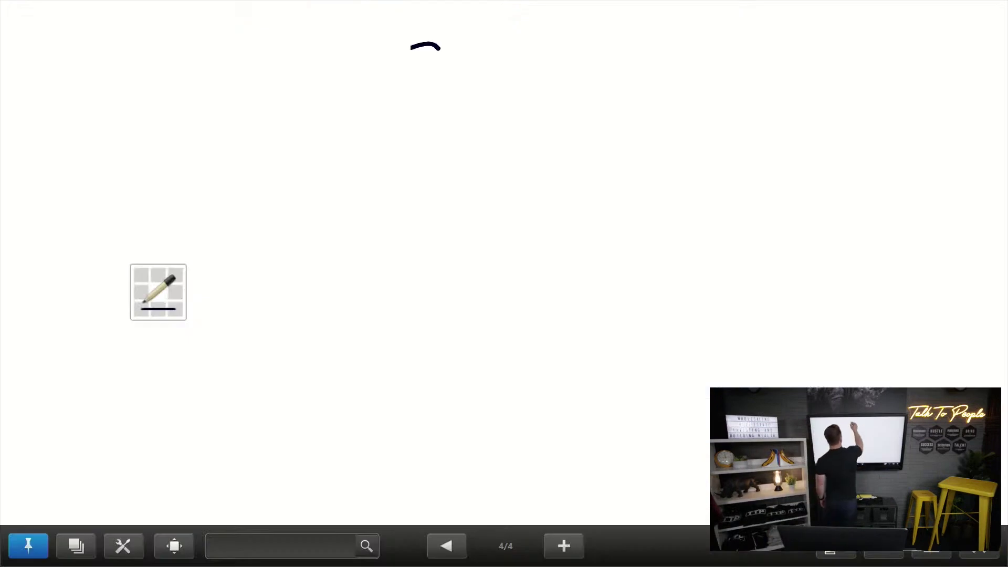
left_click_drag(403, 33, 399, 108)
left_click_drag(450, 35, 451, 99)
mouse_move(501, 36)
left_mouse_down()
mouse_move(475, 57)
mouse_move(479, 93)
left_mouse_up()
mouse_move(530, 48)
left_mouse_down()
mouse_move(517, 93)
mouse_move(527, 46)
left_mouse_up()
left_click(563, 83)
left_click_drag(565, 82, 552, 108)
mouse_move(605, 50)
left_mouse_down()
mouse_move(599, 93)
mouse_move(606, 49)
left_mouse_up()
mouse_move(643, 52)
left_mouse_down()
mouse_move(636, 93)
mouse_move(645, 52)
left_mouse_up()
mouse_move(662, 53)
left_mouse_down()
mouse_move(700, 55)
mouse_move(666, 50)
left_mouse_up()
mouse_move(225, 94)
left_mouse_down()
mouse_move(235, 68)
mouse_move(260, 90)
mouse_move(265, 53)
left_mouse_up()
mouse_move(261, 42)
left_mouse_down()
mouse_move(267, 70)
mouse_move(286, 85)
left_mouse_up()
left_click_drag(284, 50, 315, 42)
left_click_drag(331, 68, 353, 66)
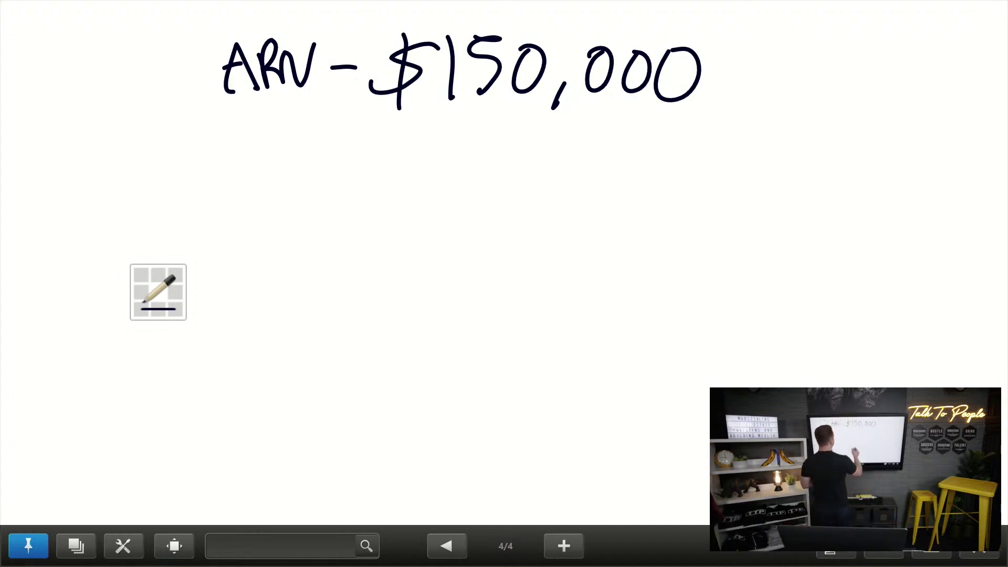
- Write 'x .94' beneath it, draw a total line, and write the product $141,000
left_click_drag(405, 136, 444, 170)
left_click_drag(439, 137, 402, 179)
left_click(484, 165)
left_click_drag(520, 127, 518, 171)
mouse_move(542, 123)
left_mouse_down()
mouse_move(551, 156)
mouse_move(568, 152)
left_mouse_up()
left_click_drag(570, 124, 576, 188)
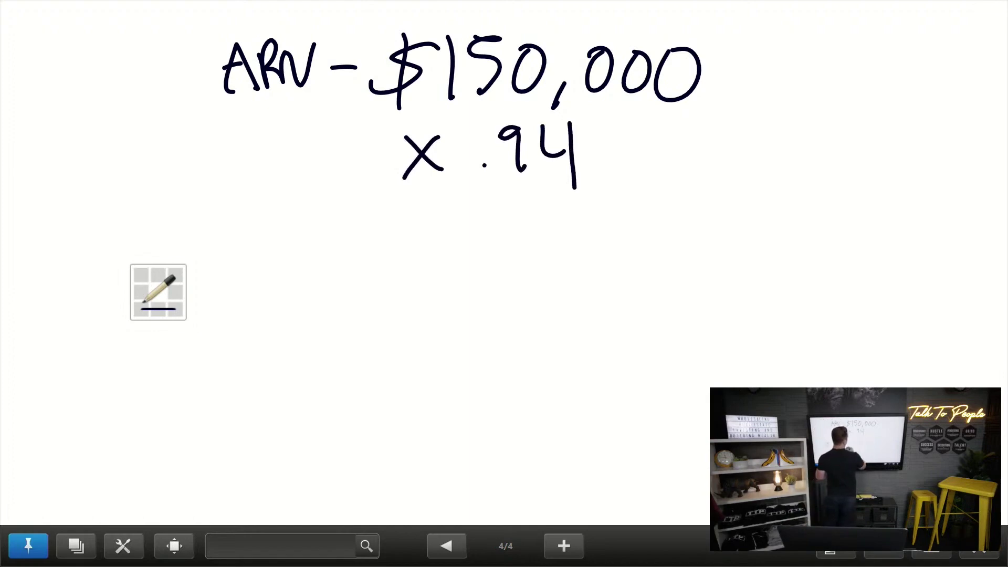
left_click_drag(324, 190, 864, 208)
mouse_move(411, 206)
left_mouse_down()
mouse_move(391, 215)
mouse_move(388, 239)
left_mouse_up()
mouse_move(399, 199)
left_mouse_down()
mouse_move(402, 246)
mouse_move(429, 251)
left_mouse_up()
mouse_move(443, 206)
left_mouse_down()
mouse_move(443, 227)
mouse_move(467, 225)
left_mouse_up()
mouse_move(465, 204)
left_mouse_down()
mouse_move(469, 247)
mouse_move(494, 249)
left_mouse_up()
left_click_drag(513, 239, 507, 262)
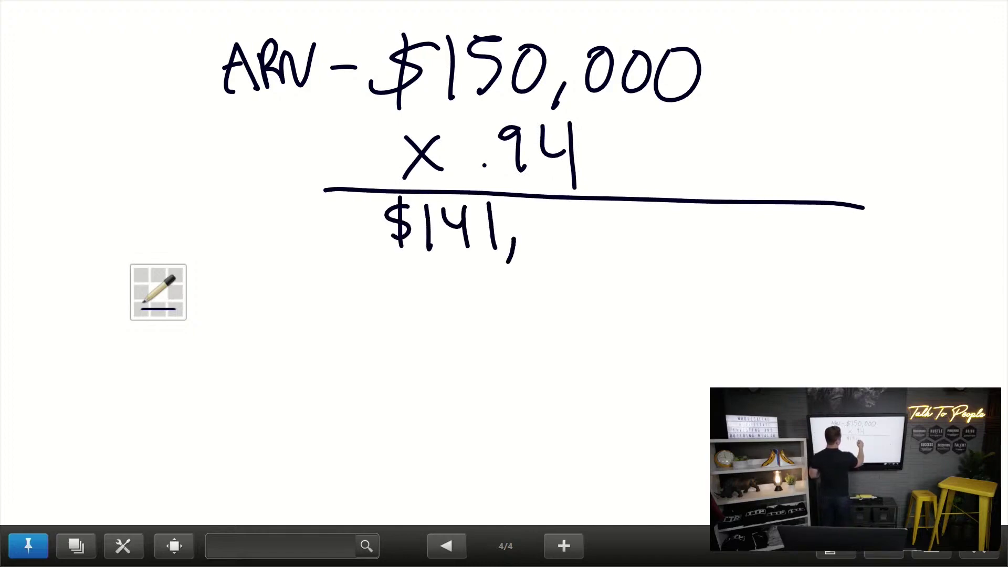
left_click_drag(549, 216, 633, 218)
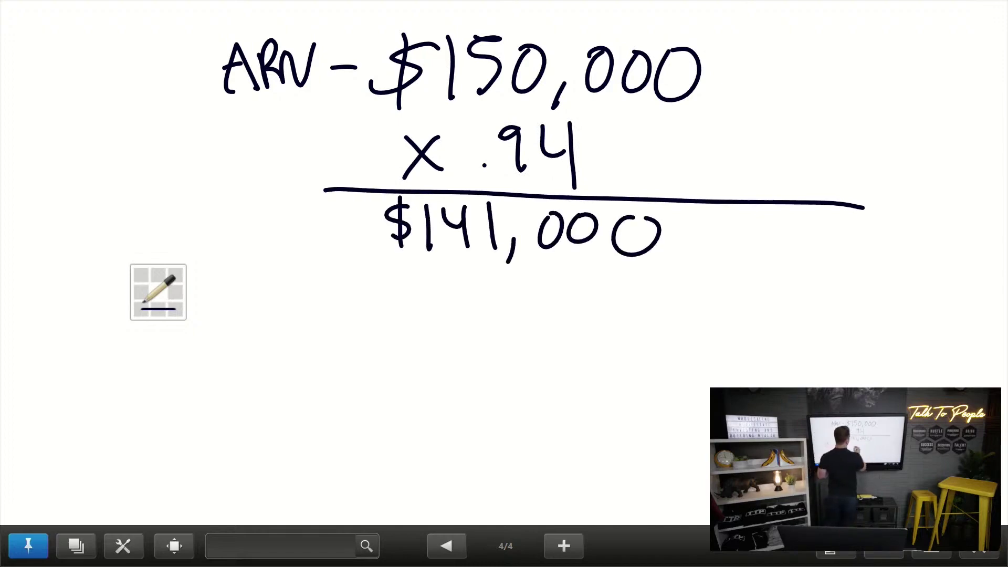
- Subtract 20,000, draw a total line, and write the result $121,000
left_click_drag(320, 275, 348, 275)
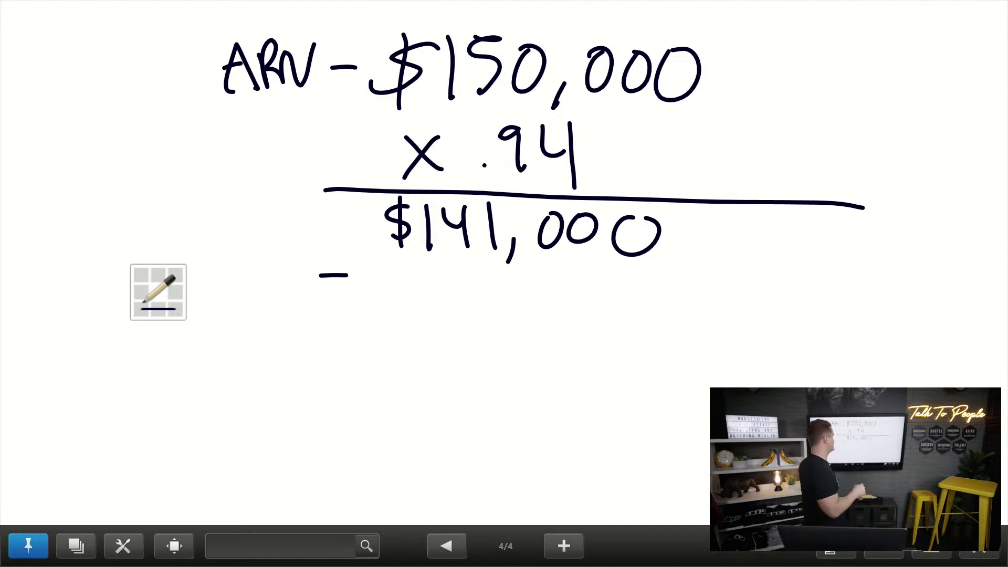
mouse_move(465, 261)
left_mouse_down()
mouse_move(484, 272)
mouse_move(484, 298)
mouse_move(509, 309)
left_mouse_up()
left_click_drag(552, 269, 625, 274)
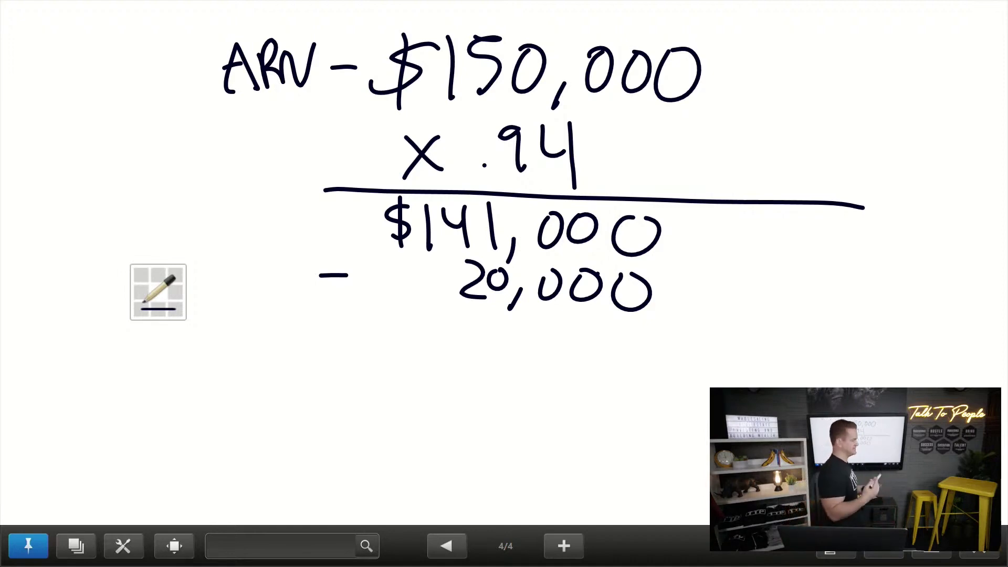
mouse_move(316, 327)
left_mouse_down()
mouse_move(506, 324)
mouse_move(732, 338)
left_mouse_up()
mouse_move(418, 336)
left_mouse_down()
mouse_move(394, 376)
mouse_move(410, 385)
mouse_move(435, 378)
left_mouse_up()
mouse_move(453, 343)
left_mouse_down()
mouse_move(475, 349)
mouse_move(488, 374)
left_mouse_up()
mouse_move(509, 336)
left_mouse_down()
mouse_move(513, 384)
mouse_move(531, 407)
left_mouse_up()
left_click_drag(584, 348, 588, 344)
left_click_drag(627, 348, 677, 340)
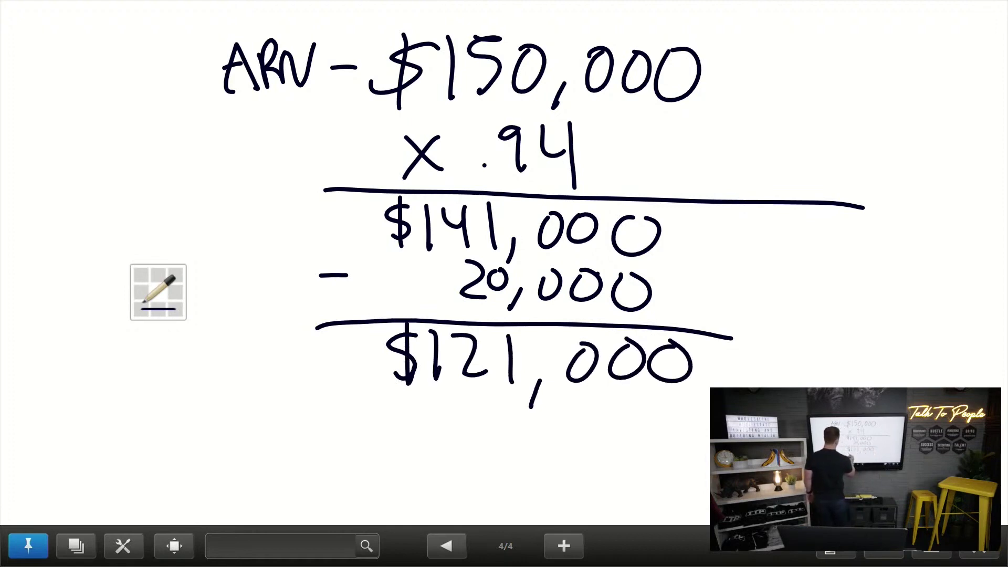
- Add a '- $25,000 - Repair' deduction row below $121,000
mouse_move(417, 397)
left_mouse_down()
mouse_move(399, 434)
mouse_move(412, 447)
mouse_move(424, 431)
left_mouse_up()
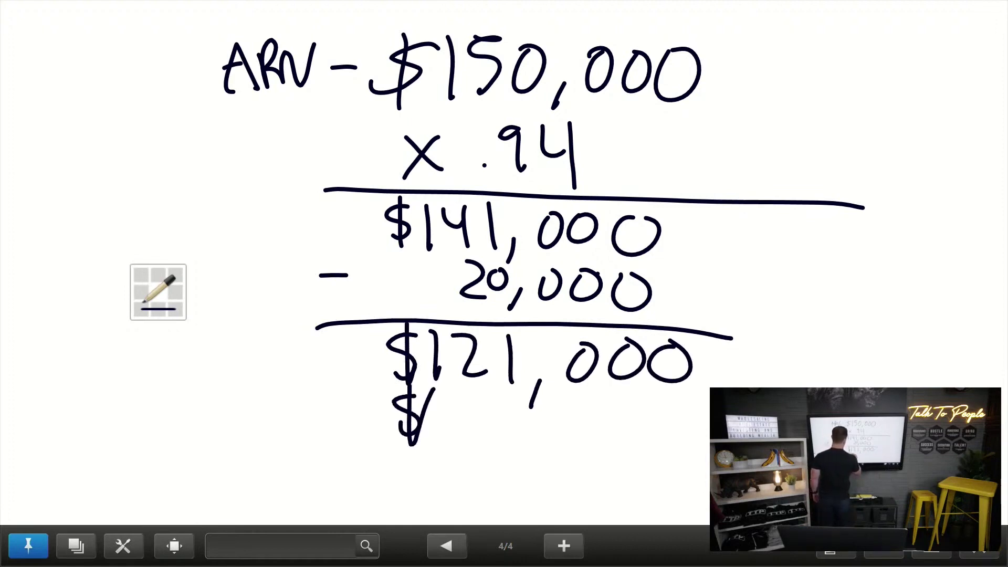
left_click_drag(319, 407, 340, 411)
mouse_move(462, 397)
left_mouse_down()
mouse_move(492, 426)
mouse_move(522, 397)
left_mouse_up()
mouse_move(504, 398)
left_mouse_down()
mouse_move(498, 435)
mouse_move(532, 442)
left_mouse_up()
mouse_move(576, 407)
left_mouse_down()
mouse_move(564, 420)
mouse_move(610, 407)
mouse_move(709, 415)
left_mouse_up()
mouse_move(756, 374)
left_mouse_down()
mouse_move(734, 430)
mouse_move(778, 421)
left_mouse_up()
left_click_drag(783, 412, 807, 416)
mouse_move(812, 405)
left_mouse_down()
mouse_move(787, 441)
mouse_move(838, 402)
mouse_move(866, 427)
mouse_move(888, 409)
left_mouse_up()
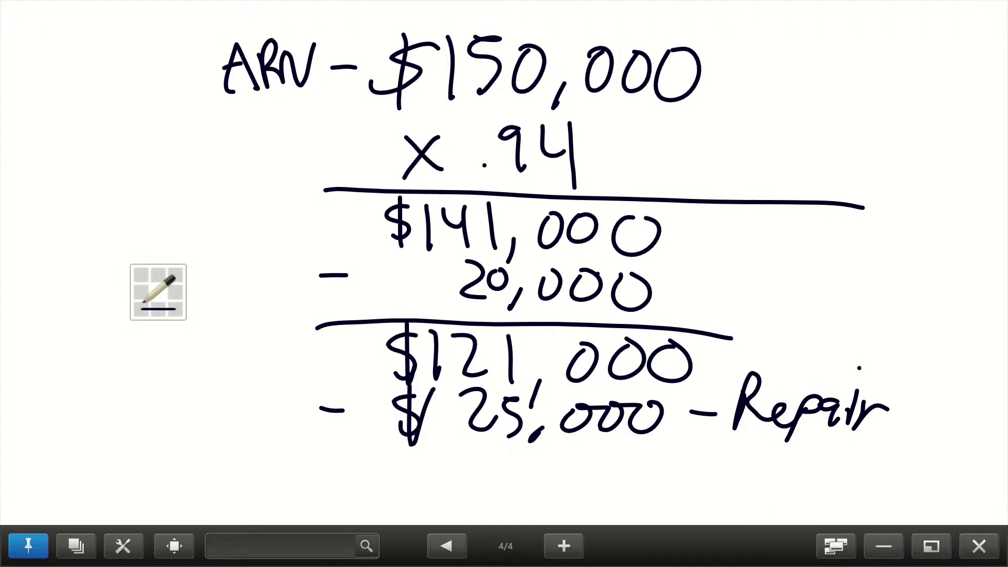
- Draw the final total line and write the resulting $96,000 beneath it
left_click_drag(324, 452, 881, 462)
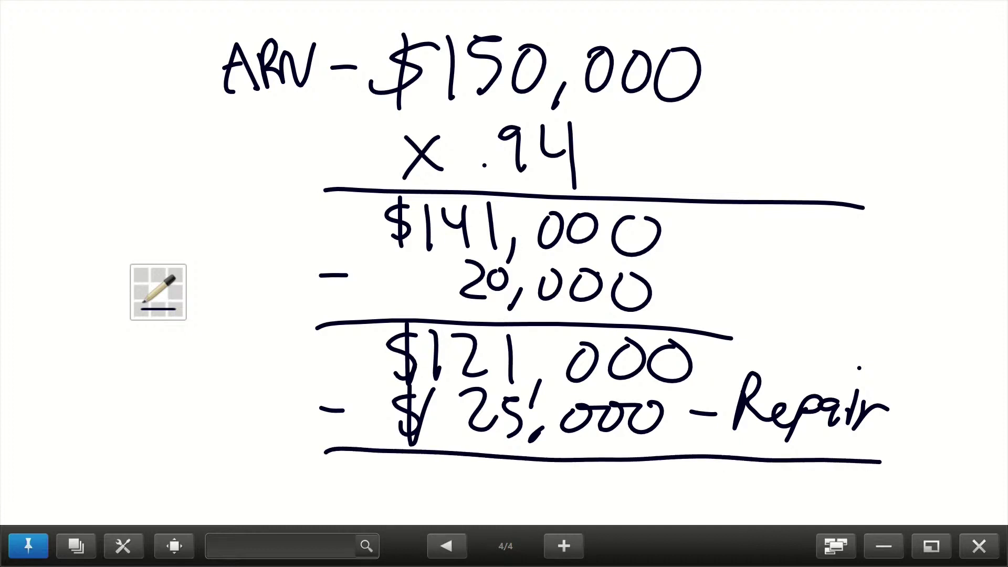
mouse_move(487, 468)
left_mouse_down()
mouse_move(463, 474)
mouse_move(479, 457)
mouse_move(512, 465)
mouse_move(510, 493)
mouse_move(528, 486)
mouse_move(541, 507)
left_mouse_up()
left_click(539, 466)
mouse_move(584, 476)
left_mouse_down()
mouse_move(569, 483)
mouse_move(585, 474)
left_mouse_up()
mouse_move(614, 469)
left_mouse_down()
mouse_move(604, 475)
mouse_move(654, 472)
left_mouse_up()
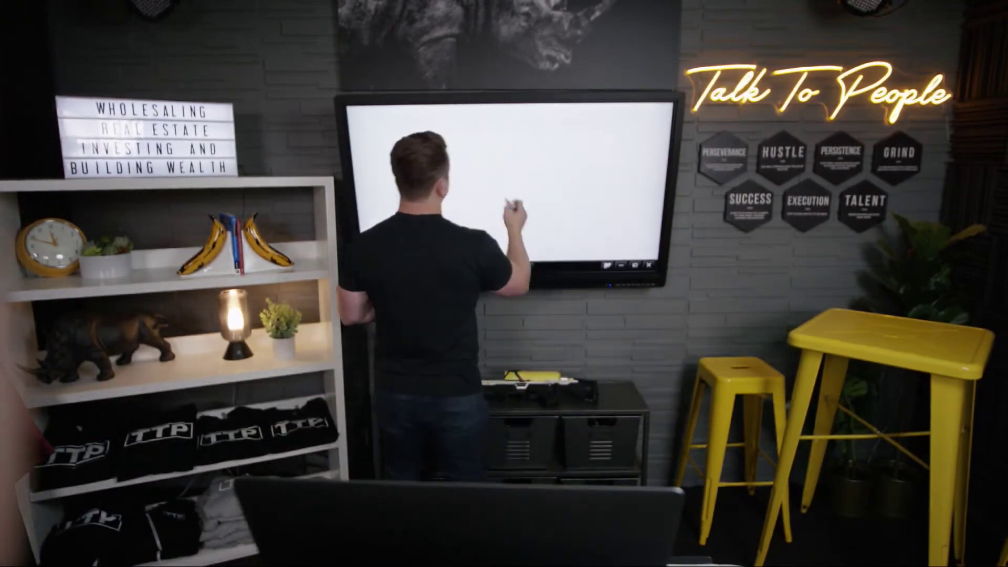
- Handwrite $170,000 at the top of a blank whiteboard page
mouse_move(374, 52)
left_mouse_down()
mouse_move(344, 108)
mouse_move(360, 121)
mouse_move(402, 119)
left_mouse_up()
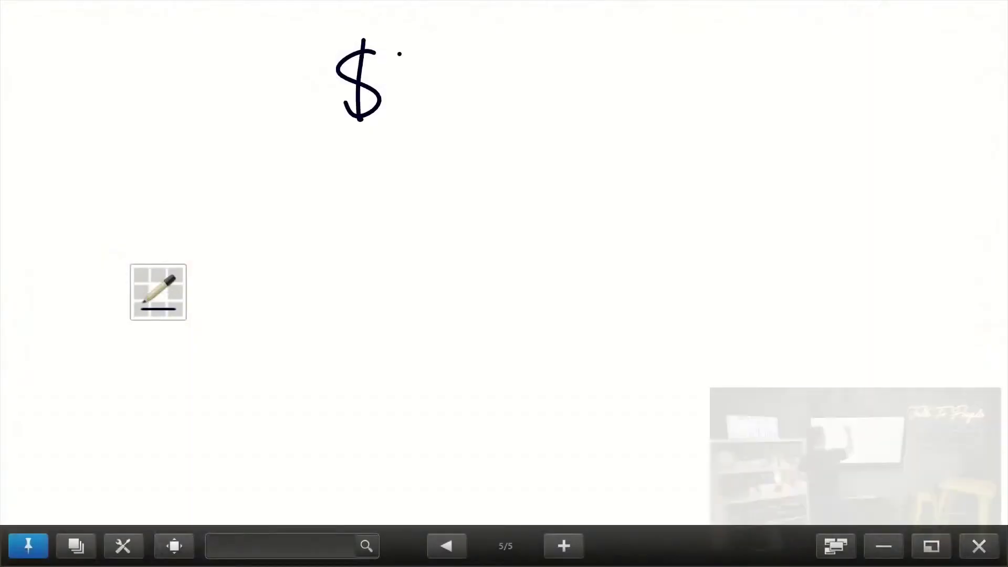
mouse_move(425, 52)
left_mouse_down()
mouse_move(450, 55)
mouse_move(438, 121)
left_mouse_up()
mouse_move(487, 63)
left_mouse_down()
mouse_move(478, 120)
mouse_move(487, 60)
left_mouse_up()
left_click_drag(519, 106, 504, 139)
mouse_move(569, 66)
left_mouse_down()
mouse_move(543, 107)
mouse_move(569, 66)
left_mouse_up()
mouse_move(619, 70)
left_mouse_down()
mouse_move(595, 107)
mouse_move(618, 69)
left_mouse_up()
mouse_move(651, 81)
left_mouse_down()
mouse_move(666, 68)
mouse_move(659, 64)
left_mouse_up()
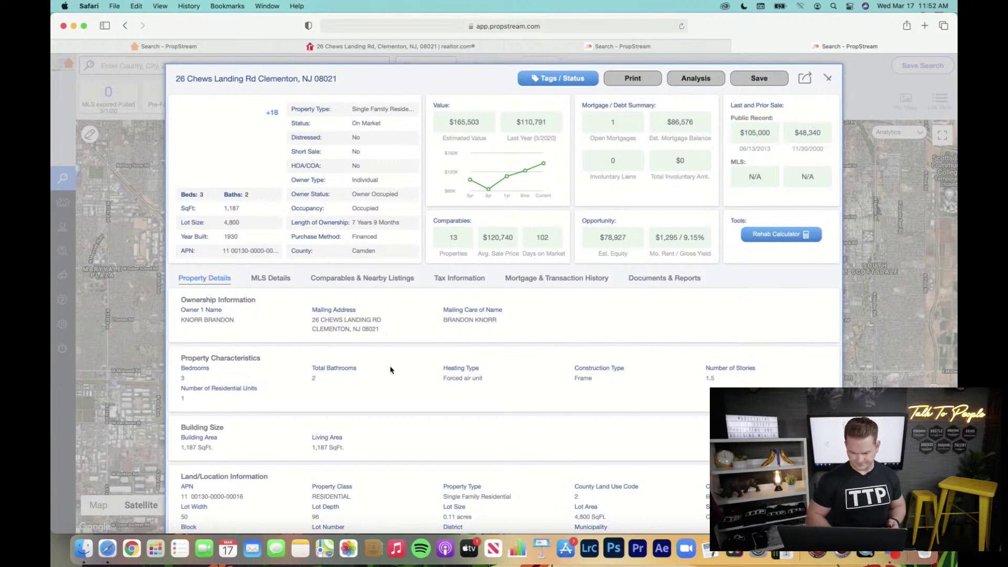
scroll(397, 389, "down", 2)
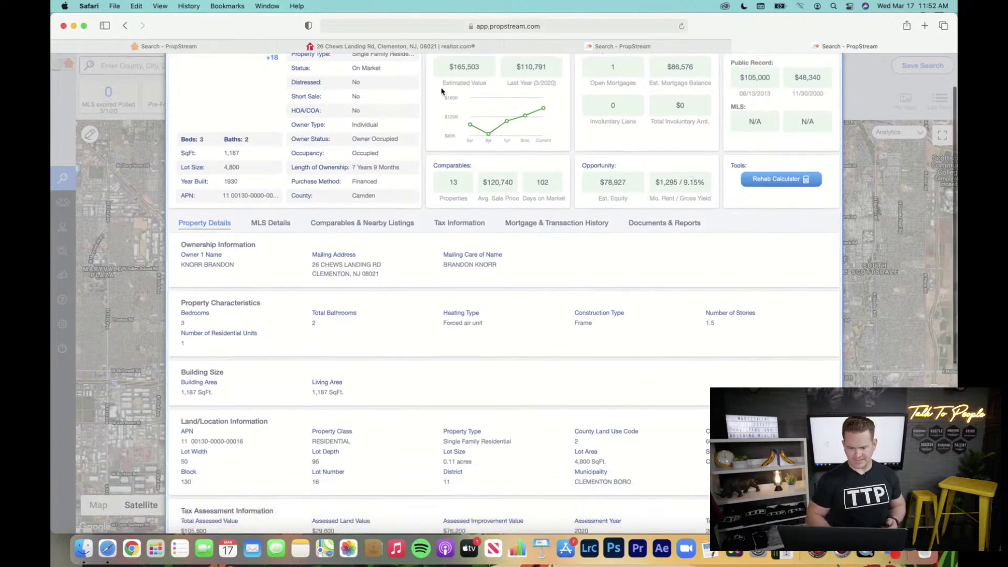
left_click(430, 46)
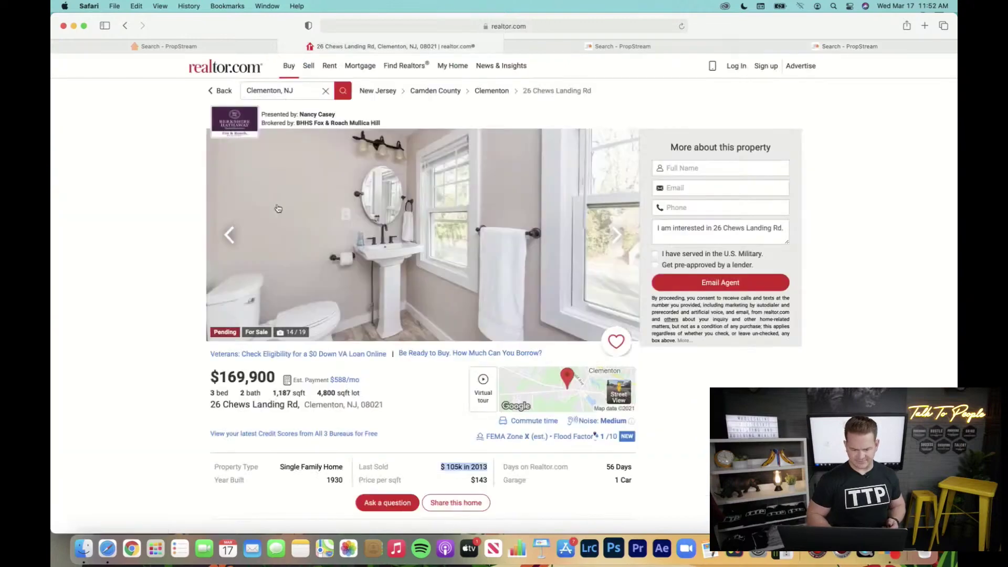
left_click(228, 235)
left_click(227, 234)
left_click(227, 234)
left_click(227, 235)
left_click(227, 234)
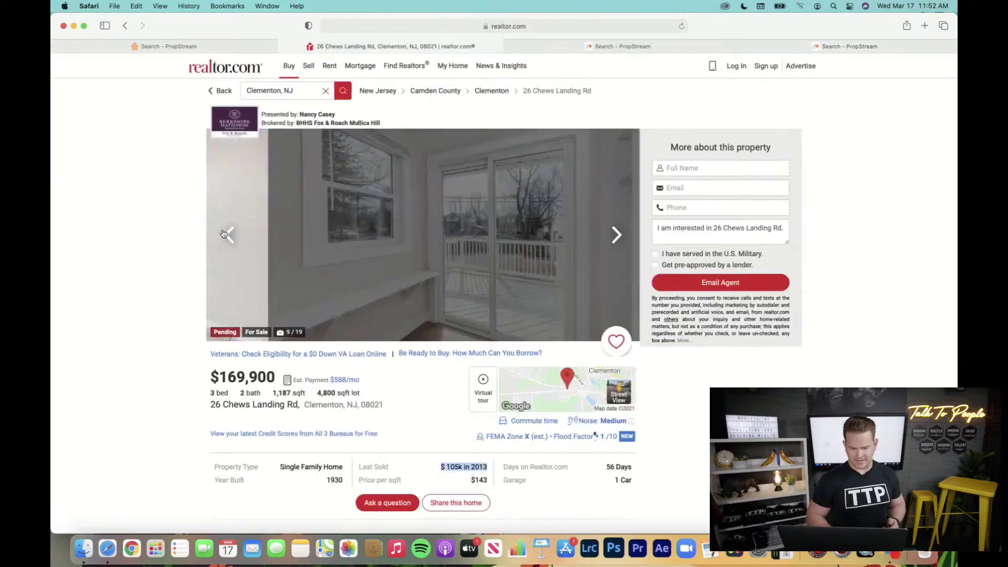
left_click(227, 234)
left_click(226, 235)
left_click(226, 235)
left_click(225, 235)
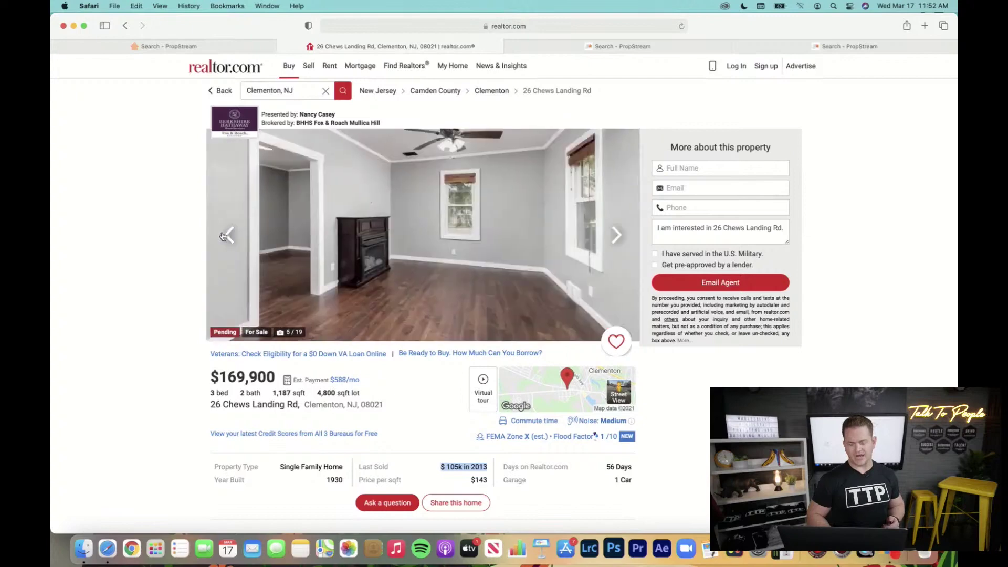
left_click(225, 235)
left_click(225, 235)
left_click(225, 235)
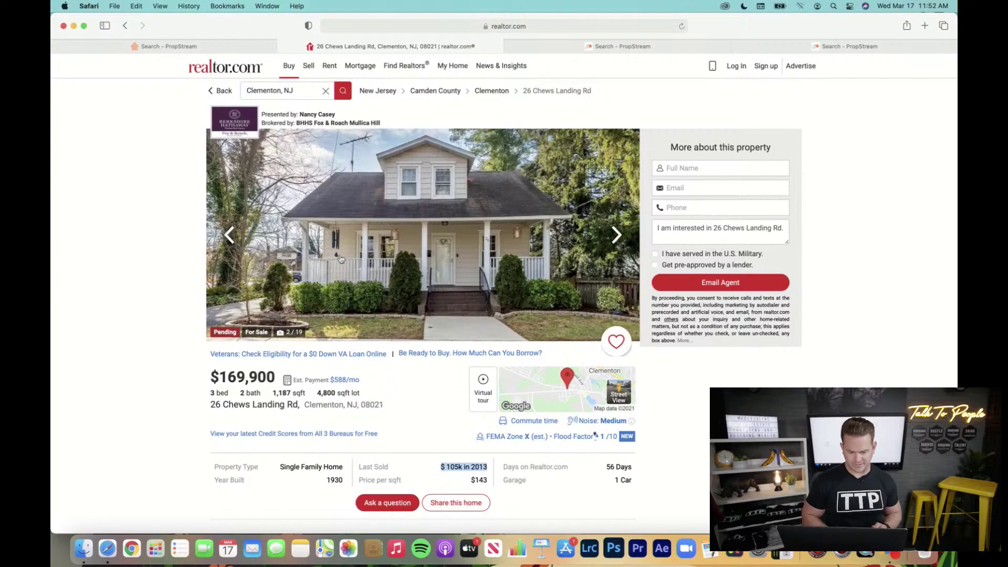
left_click(552, 391)
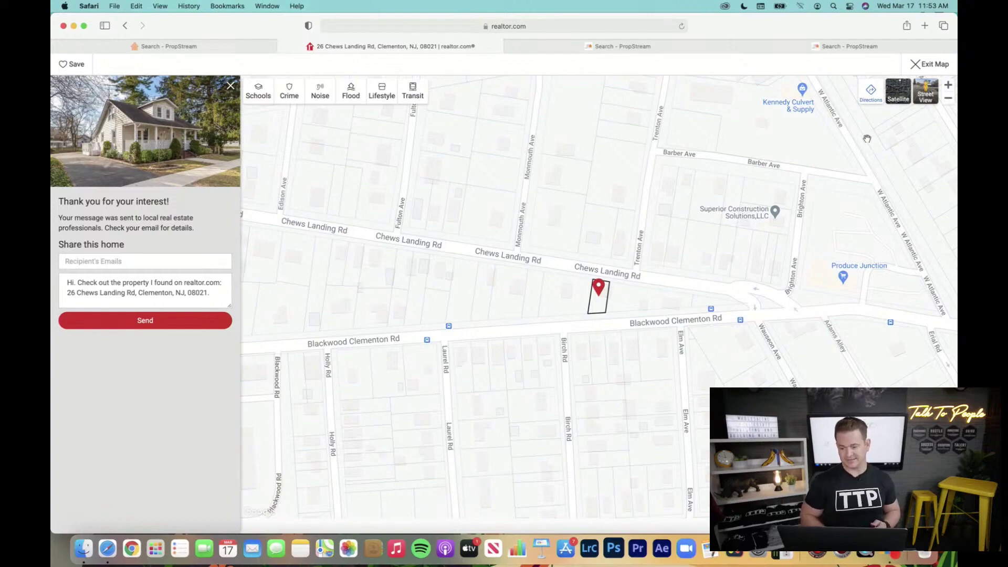
- View the lot in satellite imagery, zoom in and back out, then exit the map
left_click(901, 96)
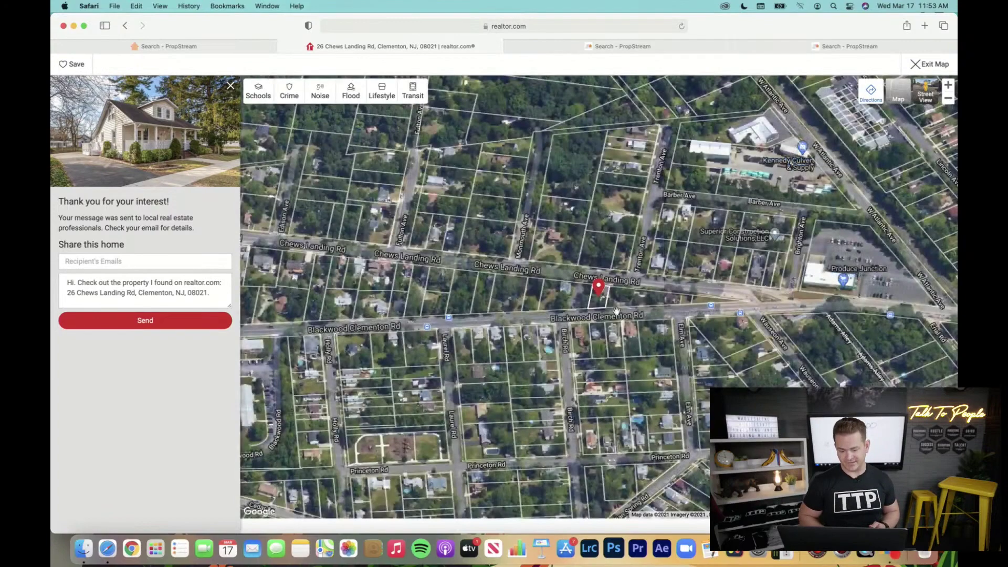
left_click(948, 86)
left_click(948, 85)
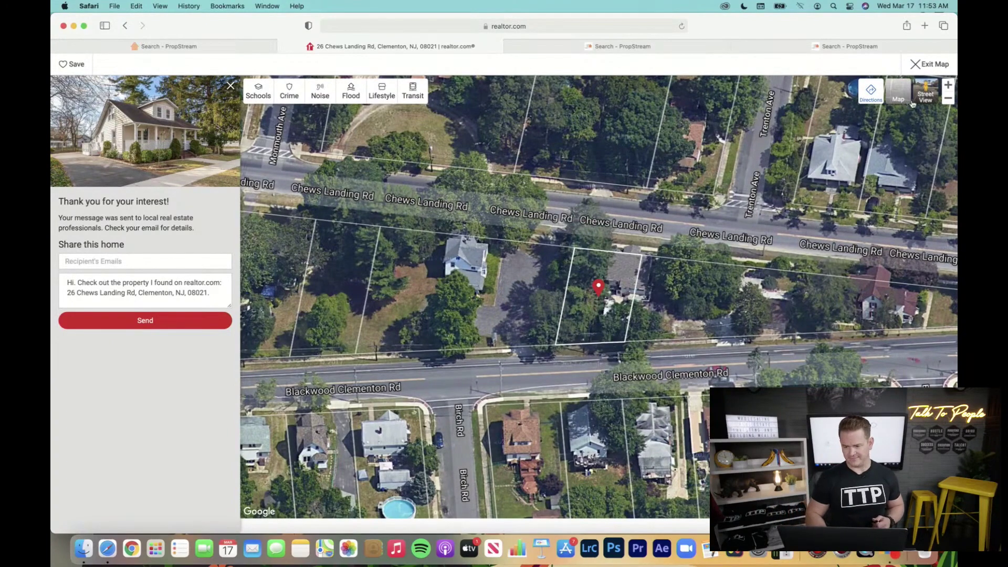
left_click(948, 99)
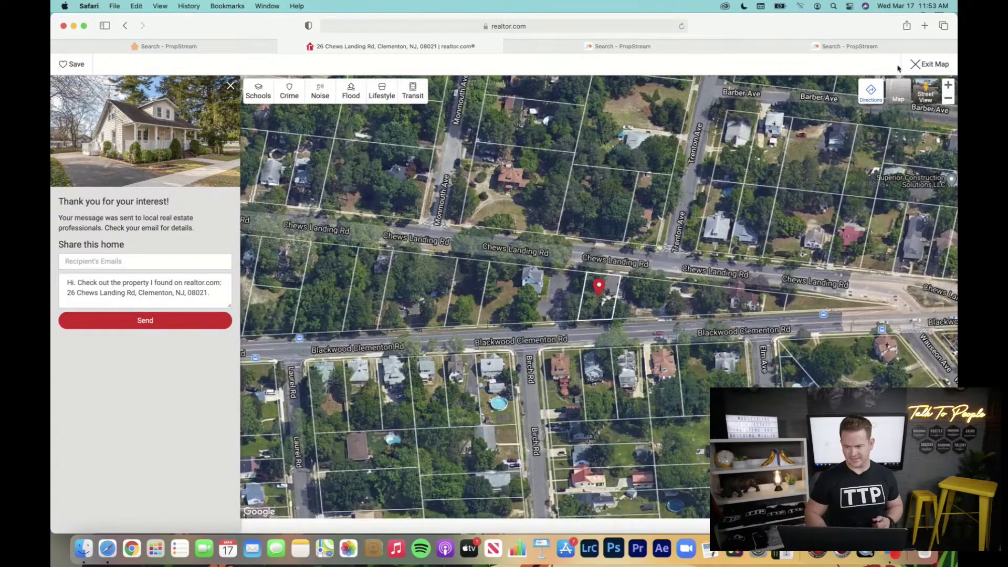
left_click(928, 65)
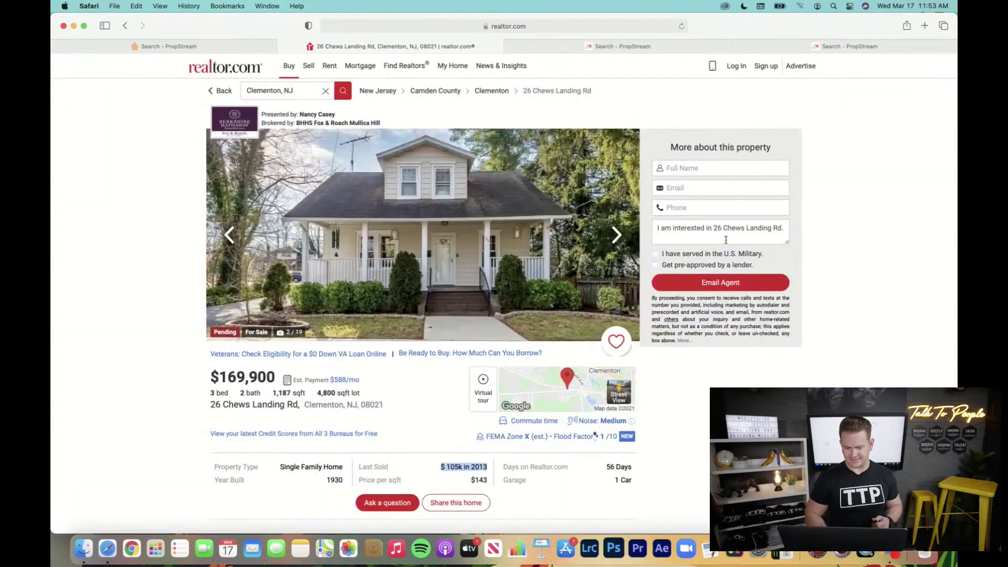
- Advance through the listing photos to 18 of 19, then go back to the deck photo, 17 of 19
left_click(617, 234)
left_click(617, 234)
left_click(617, 234)
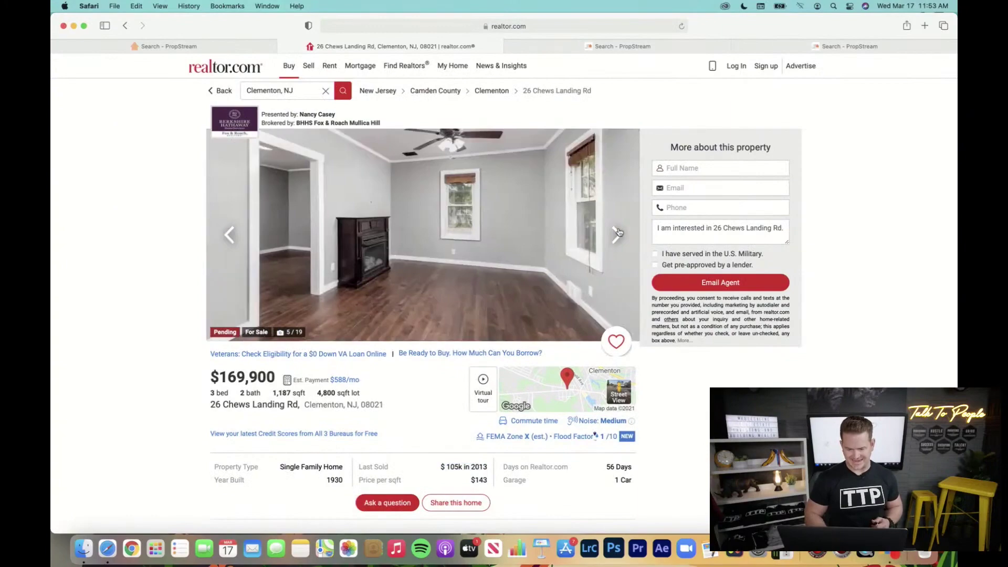
left_click(617, 234)
left_click(616, 234)
left_click(616, 234)
left_click(616, 234)
left_click(616, 234)
left_click(616, 234)
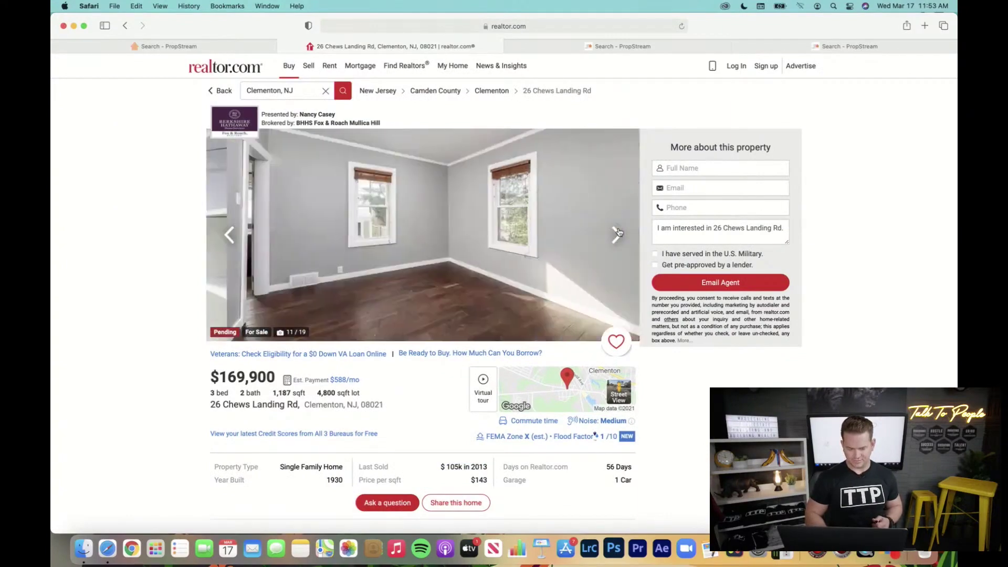
left_click(616, 234)
left_click(617, 234)
left_click(617, 234)
left_click(616, 234)
left_click(616, 234)
left_click(616, 234)
left_click(616, 234)
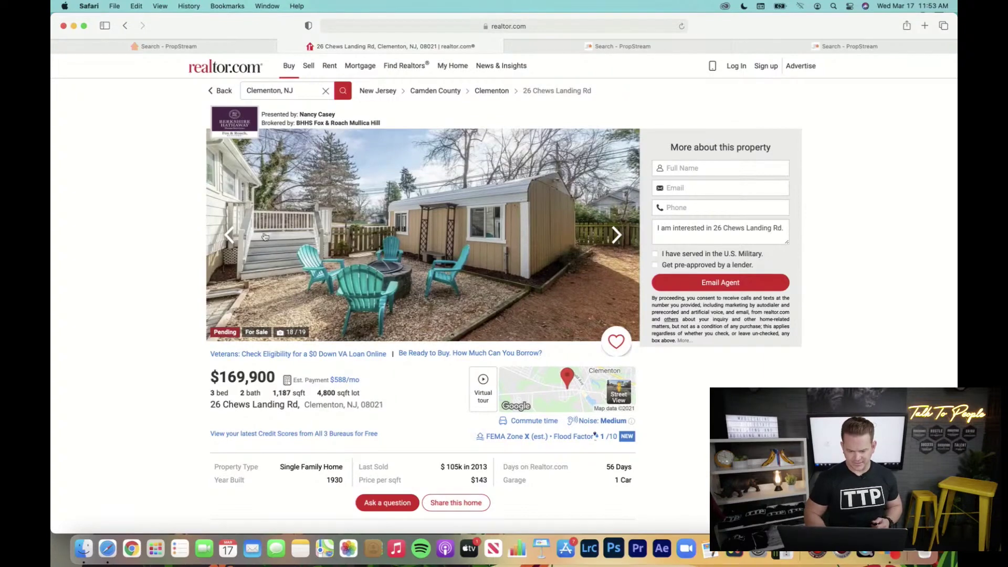
left_click(230, 239)
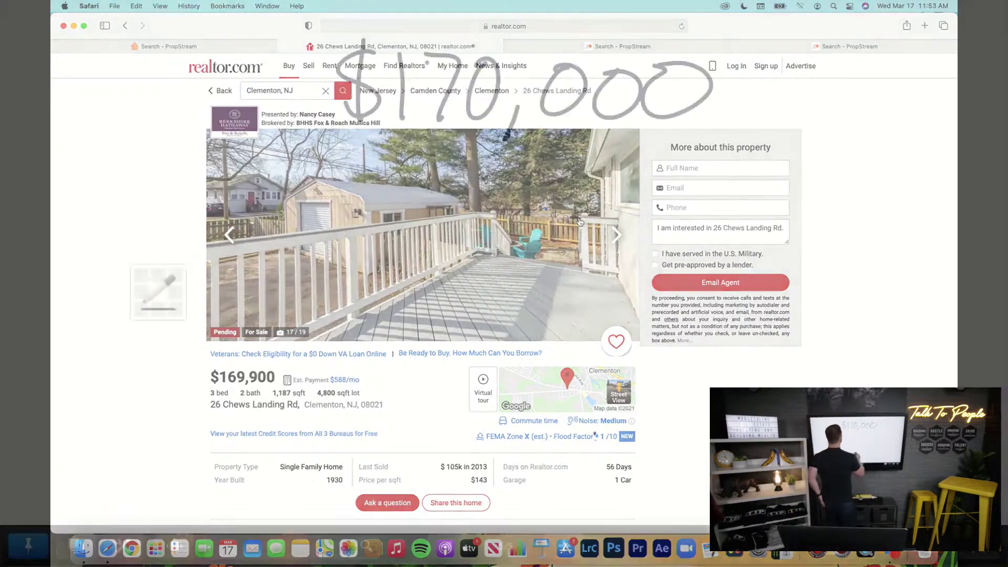
- Write × .94 under $170,000 and draw the total line beneath it
left_click_drag(373, 143, 404, 181)
left_click_drag(397, 147, 379, 184)
left_click(439, 177)
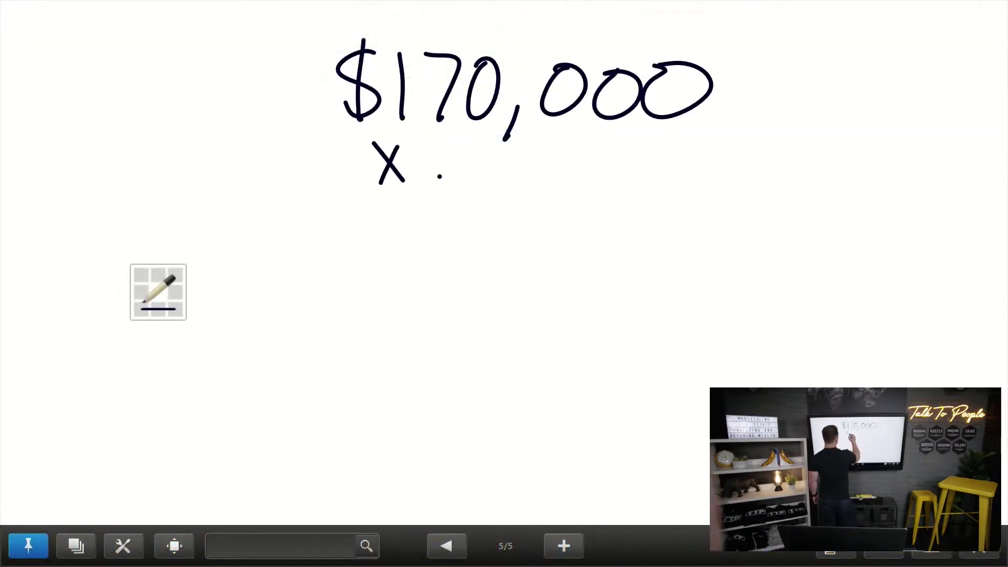
mouse_move(489, 150)
left_mouse_down()
mouse_move(475, 157)
mouse_move(491, 186)
left_mouse_up()
left_click_drag(518, 143, 545, 171)
left_click_drag(541, 139, 551, 202)
left_click(309, 219)
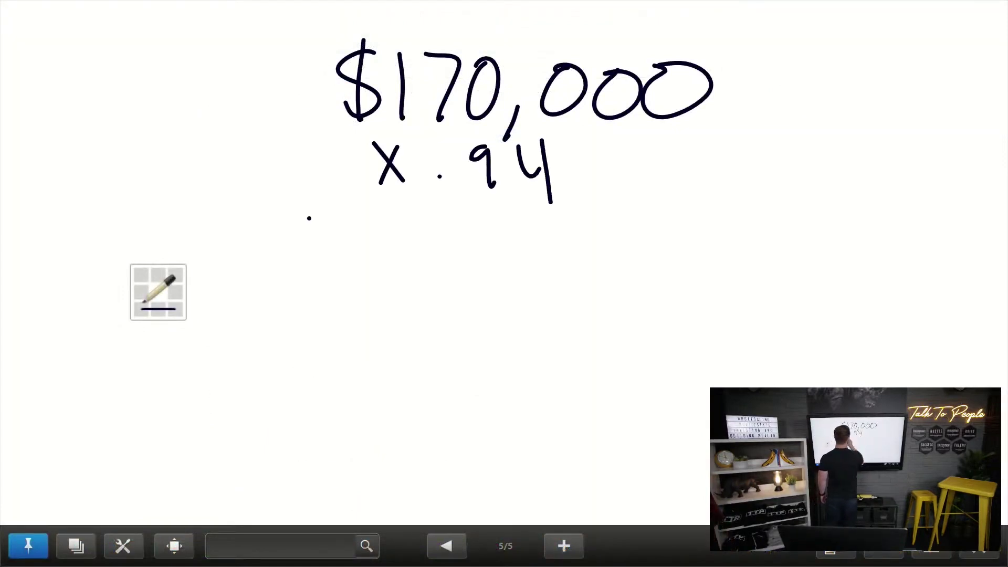
mouse_move(309, 219)
left_mouse_down()
mouse_move(648, 194)
mouse_move(822, 203)
left_mouse_up()
mouse_move(410, 221)
left_mouse_down()
mouse_move(391, 222)
mouse_move(386, 260)
left_mouse_up()
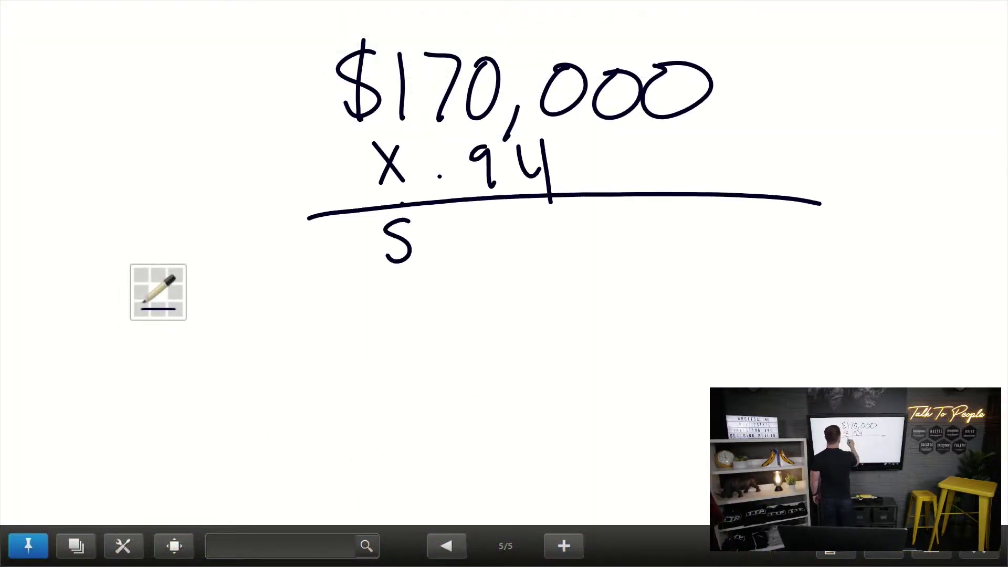
- Write the product $159,800 below the total line
left_click_drag(403, 204, 403, 284)
left_click_drag(438, 212, 438, 261)
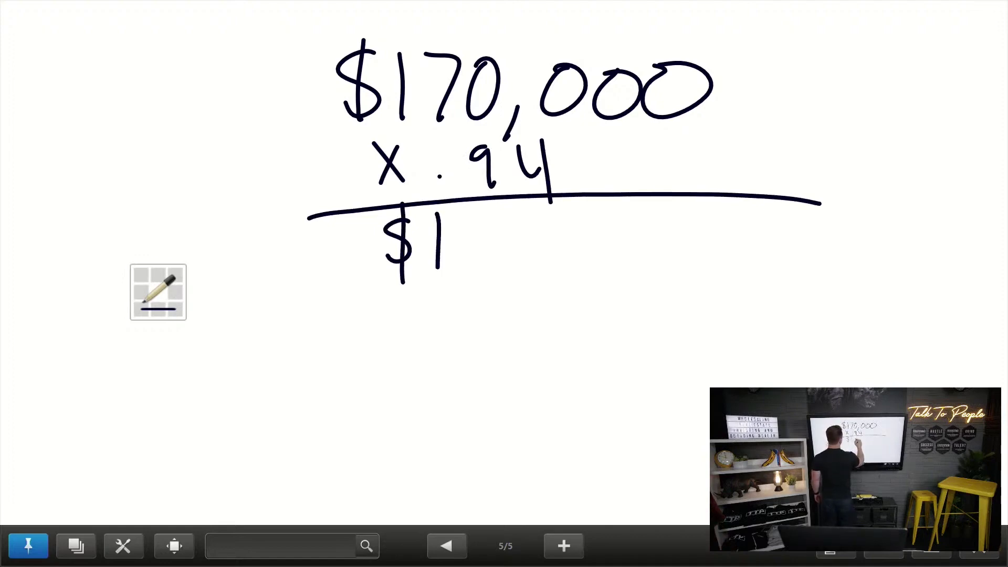
mouse_move(490, 211)
left_mouse_down()
mouse_move(465, 234)
mouse_move(466, 270)
left_mouse_up()
mouse_move(528, 213)
left_mouse_down()
mouse_move(510, 221)
mouse_move(533, 273)
mouse_move(547, 281)
left_mouse_up()
mouse_move(606, 226)
left_mouse_down()
mouse_move(603, 256)
mouse_move(608, 224)
left_mouse_up()
mouse_move(633, 226)
left_mouse_down()
mouse_move(621, 260)
mouse_move(638, 223)
left_mouse_up()
mouse_move(674, 226)
left_mouse_down()
mouse_move(661, 252)
mouse_move(682, 220)
left_mouse_up()
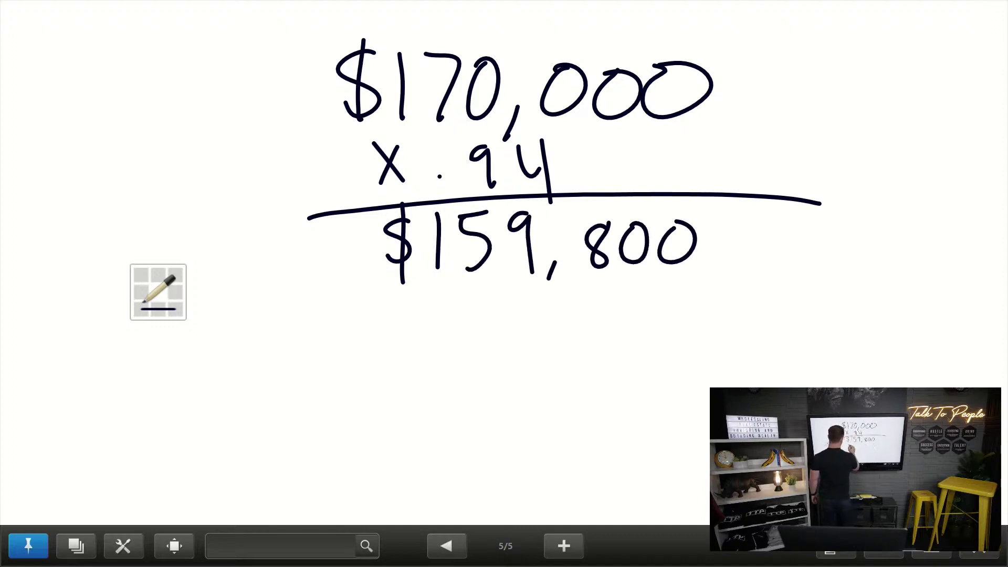
- Subtract $20,000 below $159,800, labelled MinProfit
mouse_move(418, 289)
left_mouse_down()
mouse_move(390, 317)
mouse_move(473, 325)
left_mouse_up()
mouse_move(489, 282)
left_mouse_down()
mouse_move(479, 316)
mouse_move(496, 286)
left_mouse_up()
left_click_drag(521, 314, 513, 332)
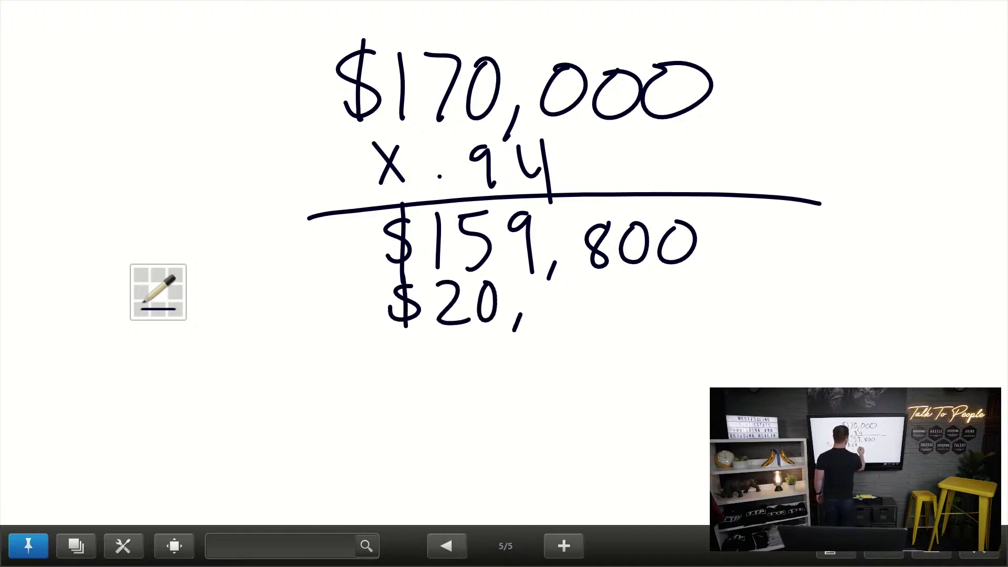
mouse_move(553, 295)
left_mouse_down()
mouse_move(543, 320)
mouse_move(564, 287)
left_mouse_up()
mouse_move(572, 297)
left_mouse_down()
mouse_move(635, 294)
mouse_move(673, 306)
mouse_move(727, 277)
mouse_move(738, 318)
left_mouse_up()
left_click(754, 277)
mouse_move(755, 297)
left_mouse_down()
mouse_move(756, 317)
mouse_move(792, 318)
mouse_move(833, 269)
mouse_move(846, 276)
left_mouse_up()
mouse_move(814, 286)
left_mouse_down()
mouse_move(832, 283)
mouse_move(855, 299)
mouse_move(837, 278)
left_mouse_up()
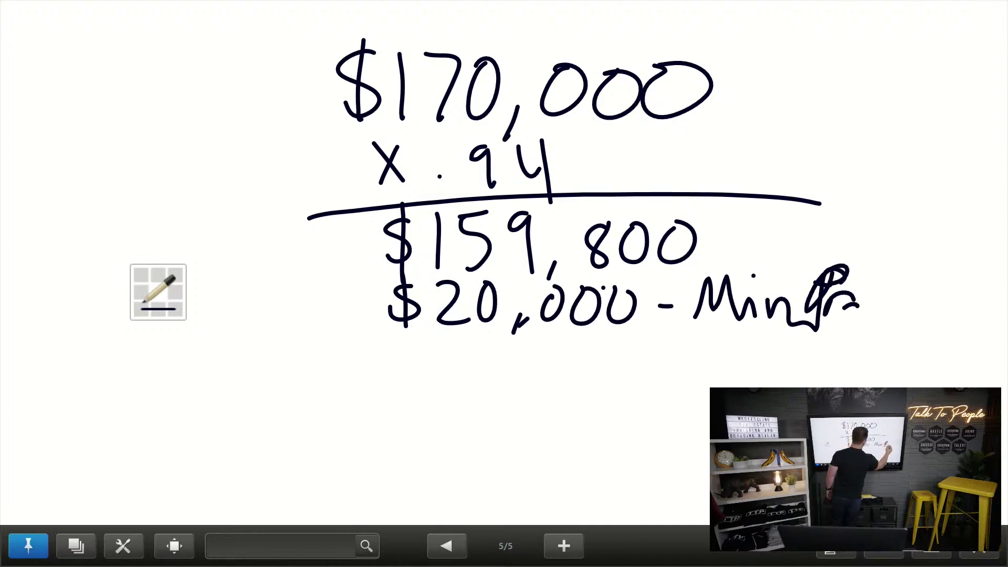
mouse_move(840, 313)
left_mouse_down()
mouse_move(893, 307)
mouse_move(901, 330)
mouse_move(939, 329)
left_mouse_up()
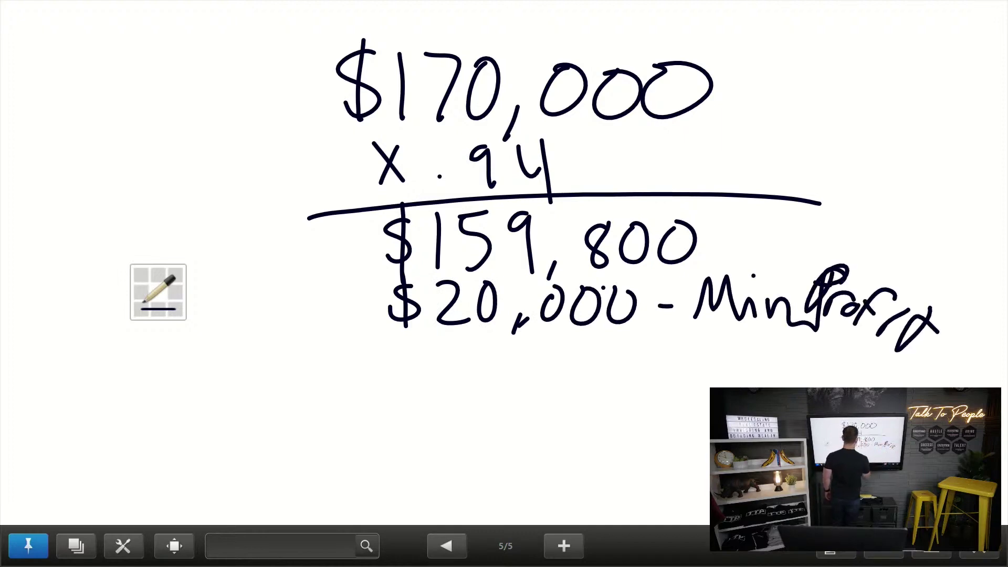
- Write $32,000 as the next deduction below $20,000
left_click_drag(423, 351, 393, 374)
left_click_drag(405, 321, 409, 386)
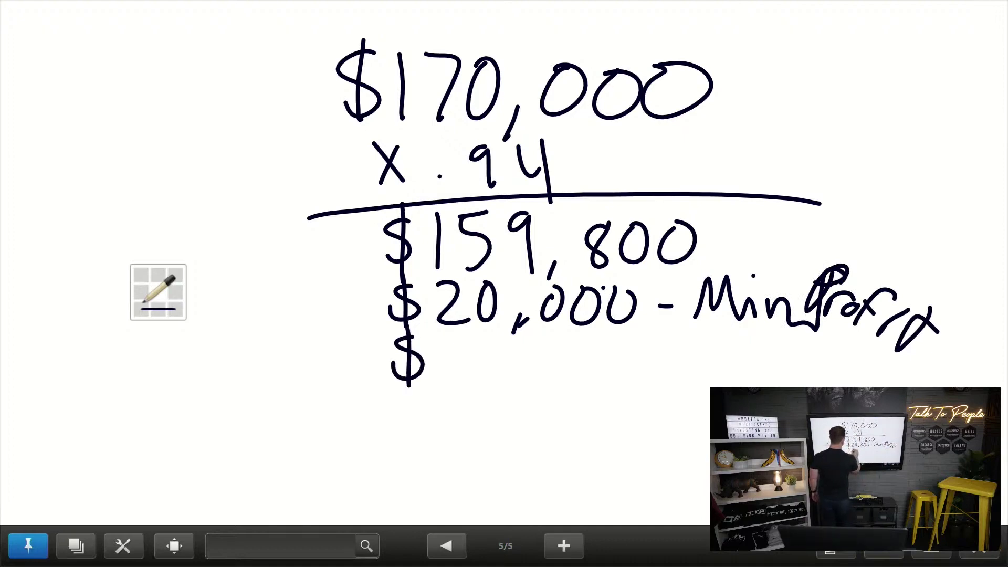
mouse_move(448, 339)
left_mouse_down()
mouse_move(467, 362)
mouse_move(446, 393)
left_mouse_up()
mouse_move(487, 342)
left_mouse_down()
mouse_move(481, 378)
mouse_move(515, 390)
left_mouse_up()
left_click(532, 388)
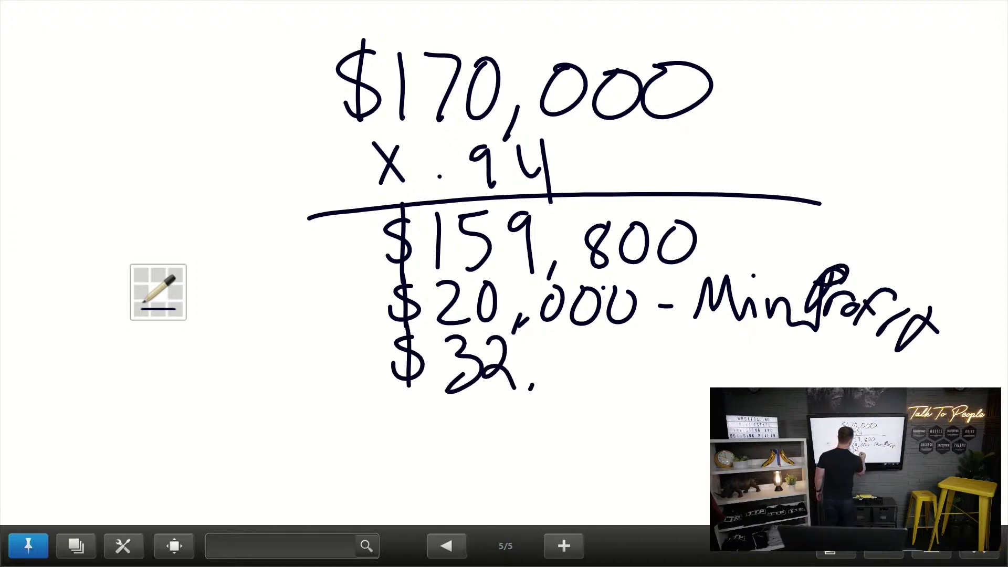
mouse_move(568, 348)
left_mouse_down()
mouse_move(549, 378)
mouse_move(569, 349)
left_mouse_up()
mouse_move(595, 348)
left_mouse_down()
mouse_move(582, 371)
mouse_move(599, 350)
left_mouse_up()
mouse_move(622, 348)
left_mouse_down()
mouse_move(609, 378)
mouse_move(642, 363)
left_mouse_up()
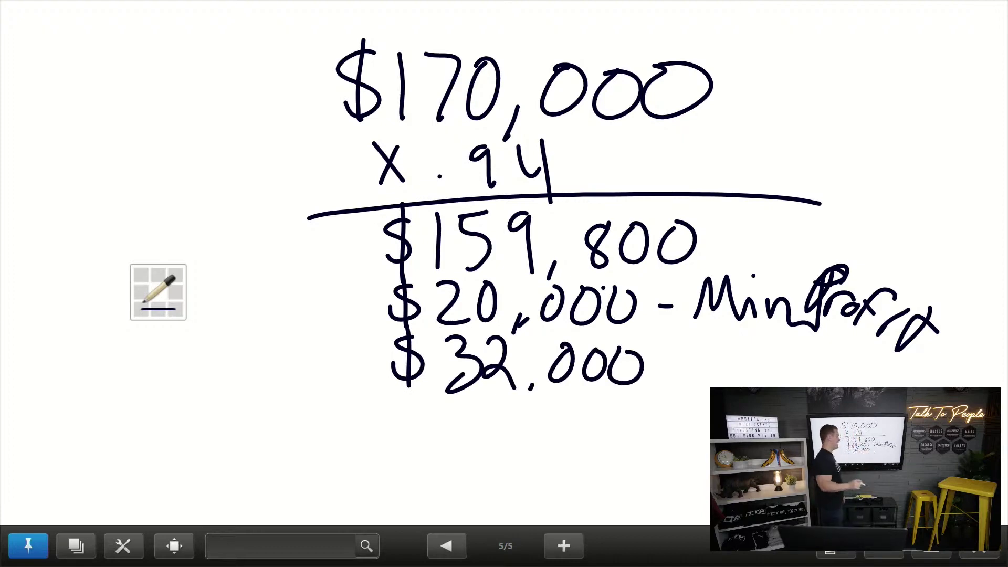
- Draw the final total line, write $107,800, and go back to the $150,000 ARV page
left_click_drag(311, 397, 709, 397)
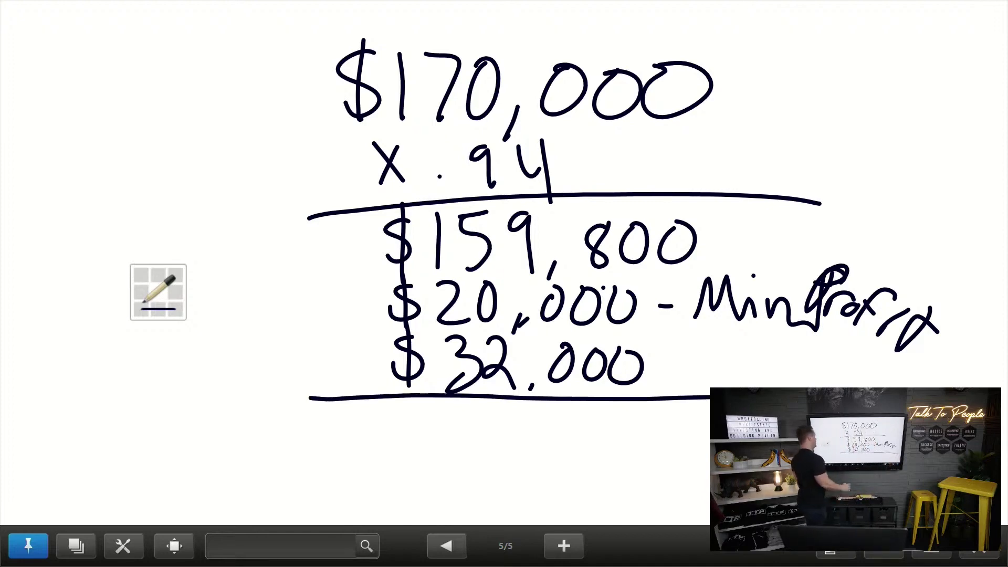
left_click_drag(432, 409, 415, 458)
left_click_drag(420, 411, 420, 465)
left_click_drag(458, 400, 457, 453)
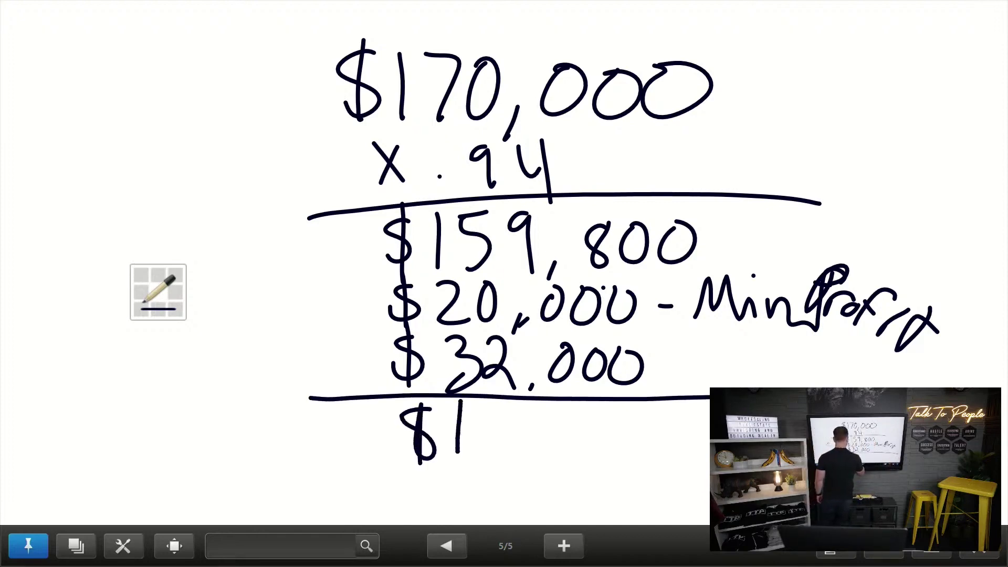
mouse_move(493, 409)
left_mouse_down()
mouse_move(485, 451)
mouse_move(496, 400)
left_mouse_up()
mouse_move(512, 402)
left_mouse_down()
mouse_move(520, 446)
mouse_move(571, 434)
left_mouse_up()
mouse_move(599, 412)
left_mouse_down()
mouse_move(582, 425)
mouse_move(597, 414)
mouse_move(651, 423)
left_mouse_up()
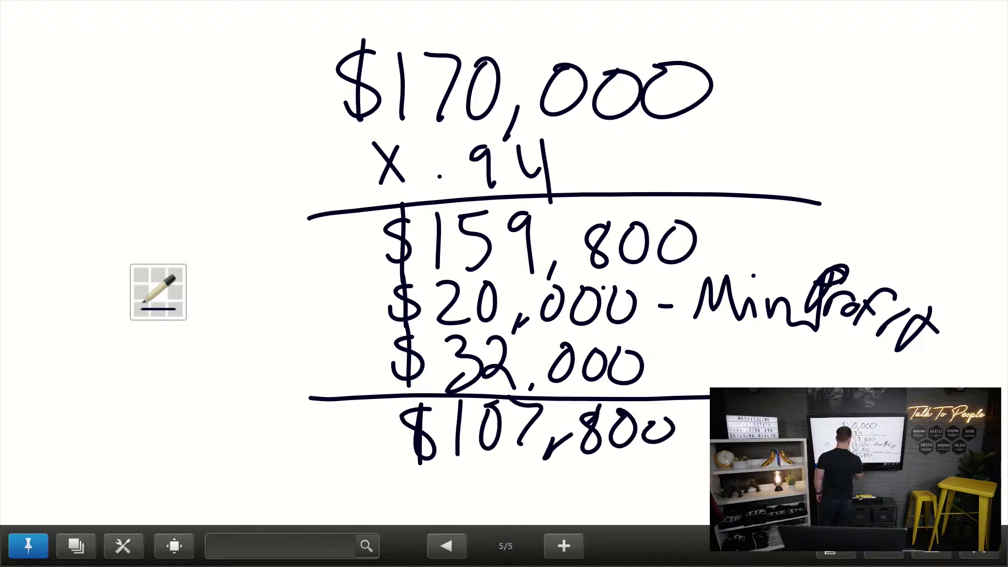
left_click(446, 546)
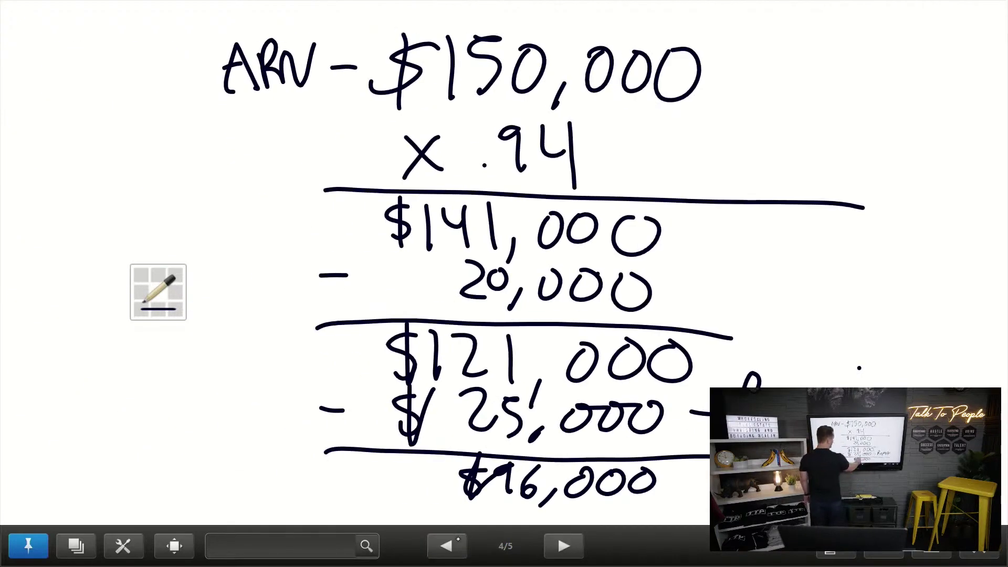
- Go forward to page 5/5 and circle the $107,800 offer result
left_click(563, 546)
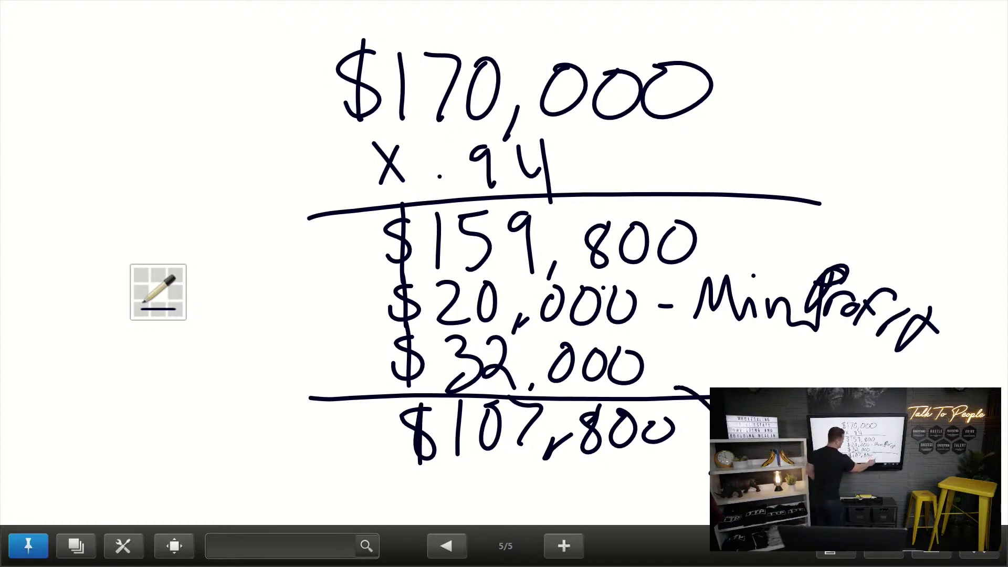
mouse_move(709, 473)
left_mouse_down()
mouse_move(459, 517)
mouse_move(399, 377)
left_mouse_up()
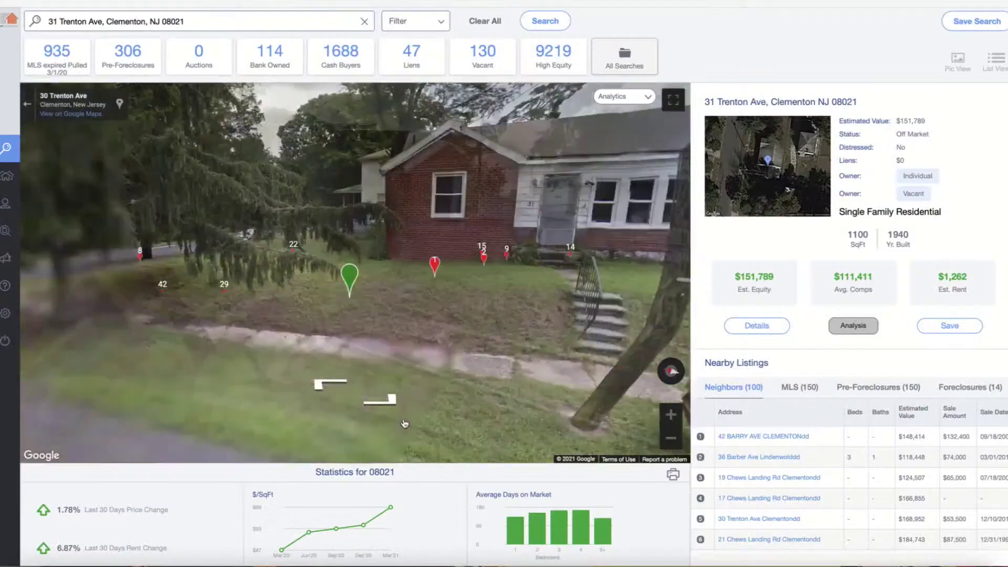
- Turn the street view left twice, away from the brick house, to look along Trenton Ave
left_click_drag(240, 262, 357, 273)
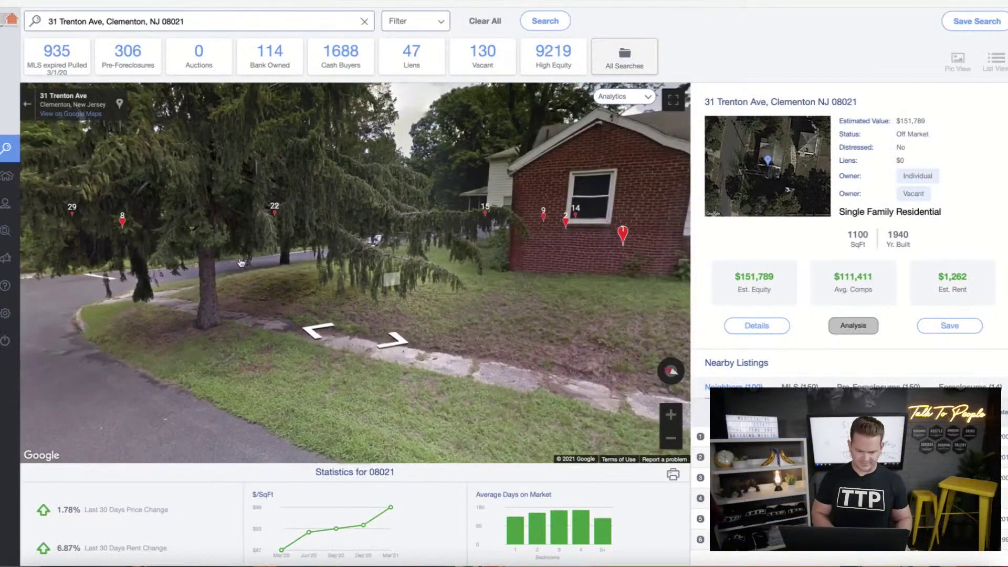
left_click_drag(281, 273, 347, 273)
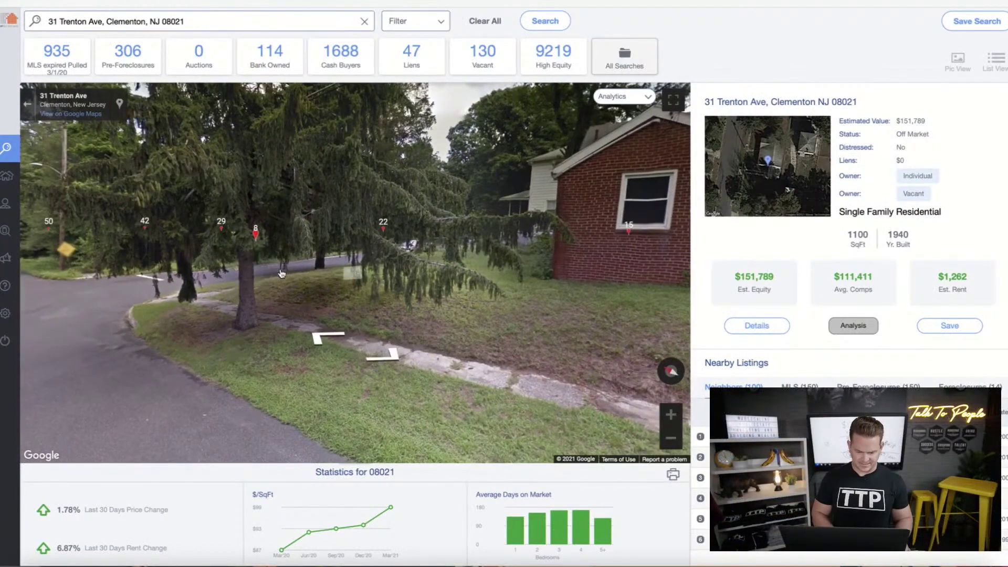